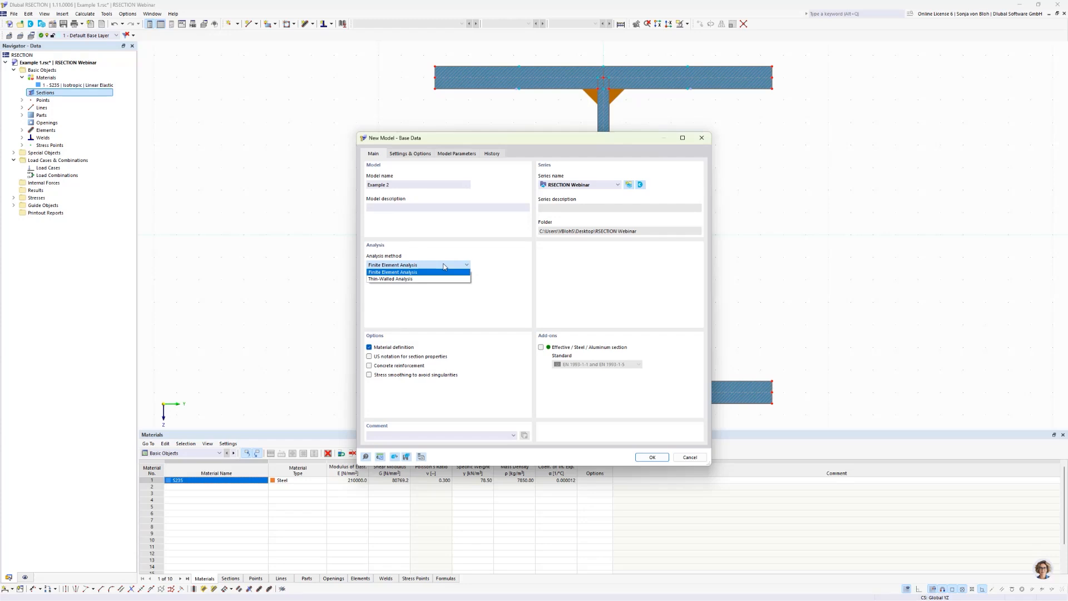
Create the model Example 2 with Thin-Walled Analysis as its analysis method and show its material in the model tree.
{"action": "left_click", "coordinate": [391, 279]}
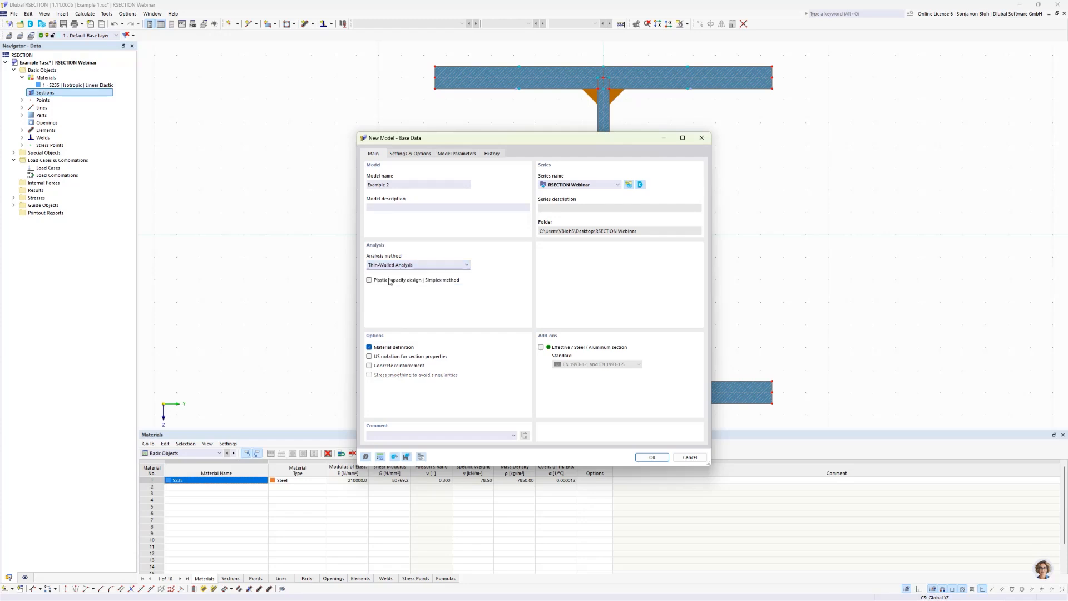
{"action": "left_click", "coordinate": [646, 459]}
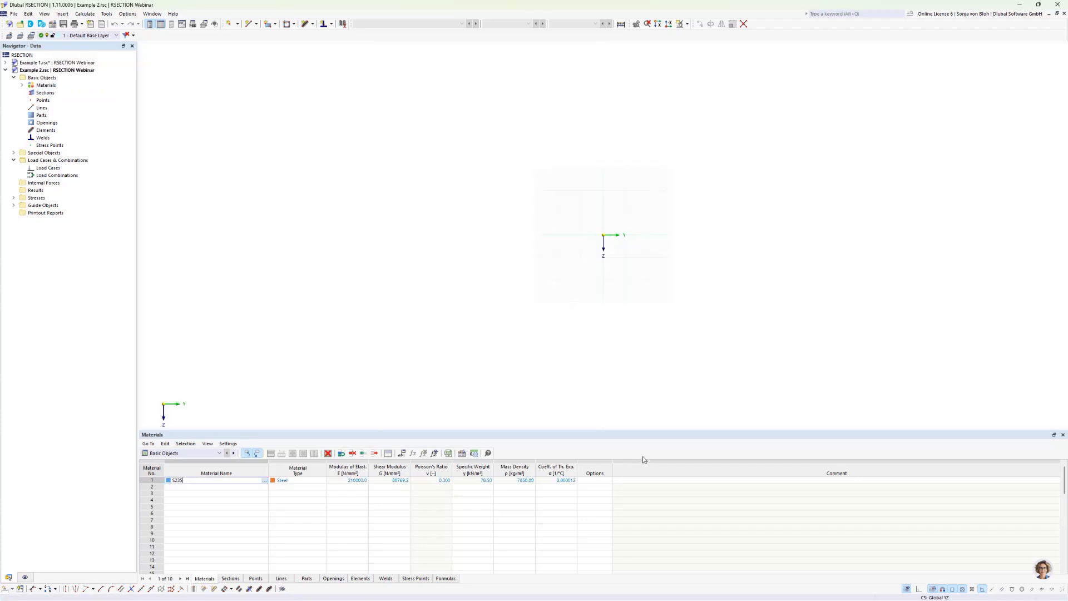
{"action": "left_click", "coordinate": [22, 84]}
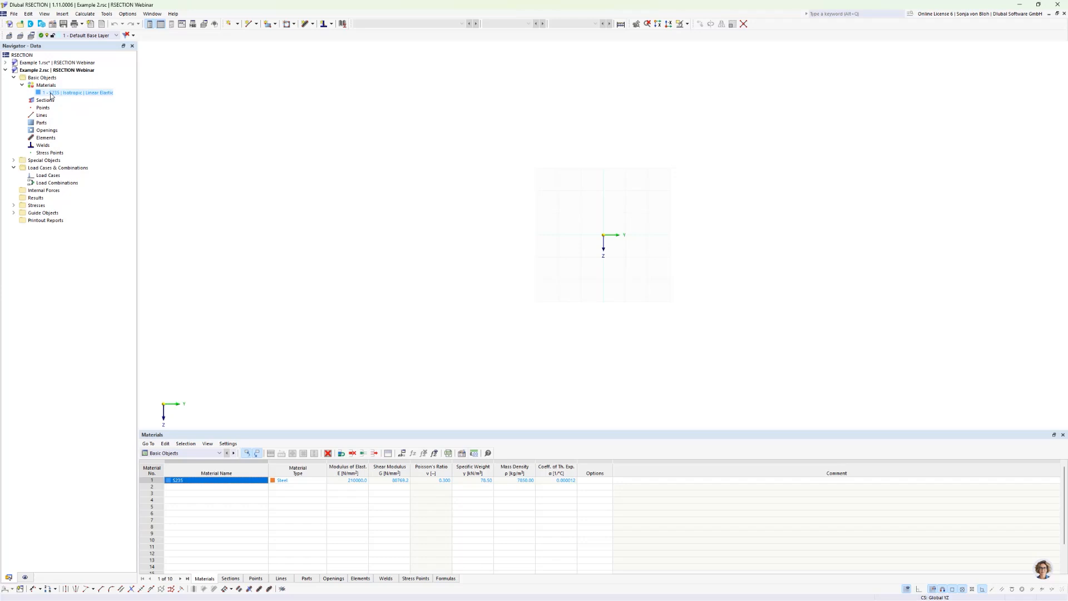
Start a new section in Example 2 with section type Parametric - Thin-Walled and manufacturing type Welded.
{"action": "right_click", "coordinate": [44, 102]}
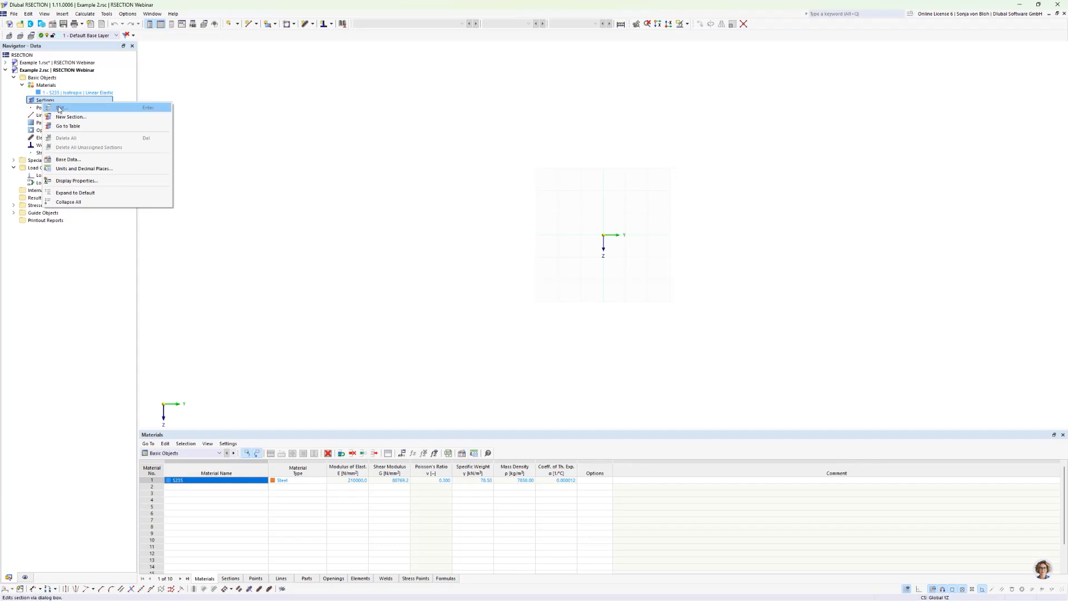
{"action": "left_click", "coordinate": [71, 117]}
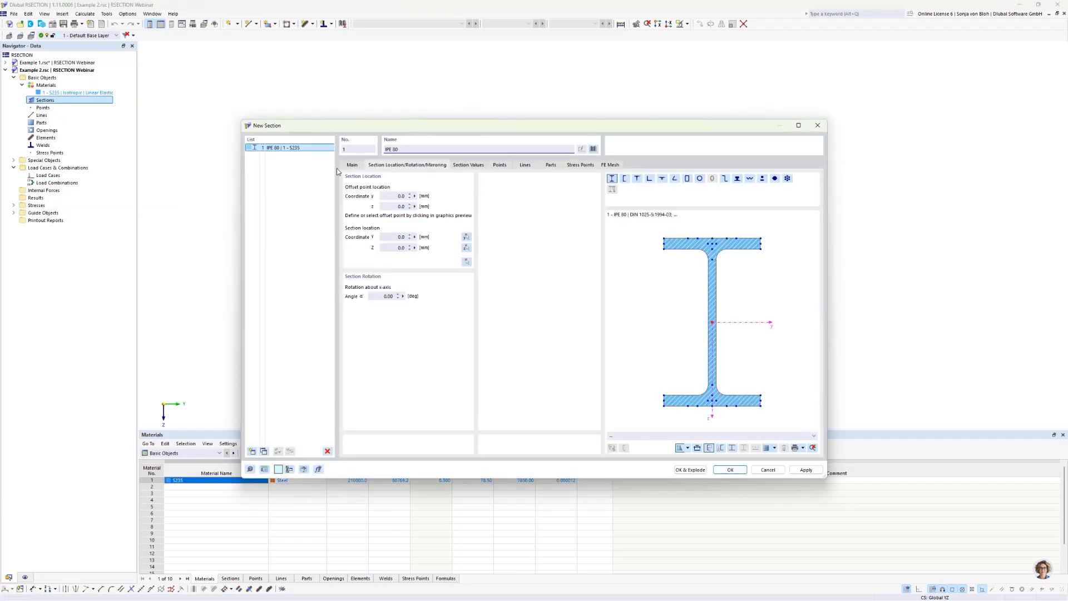
{"action": "left_click", "coordinate": [351, 166]}
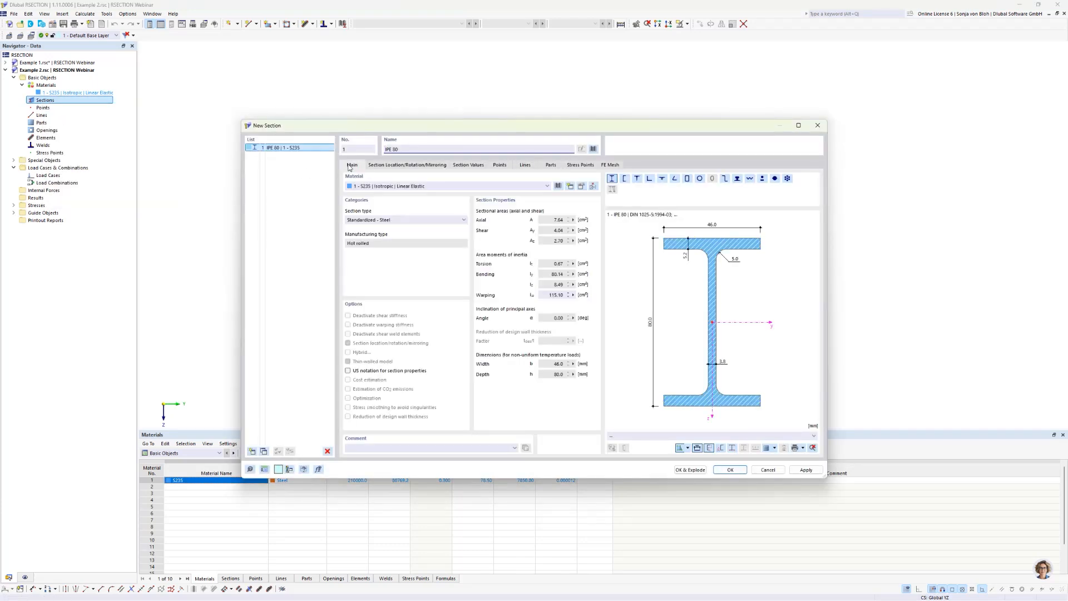
{"action": "left_click", "coordinate": [393, 222]}
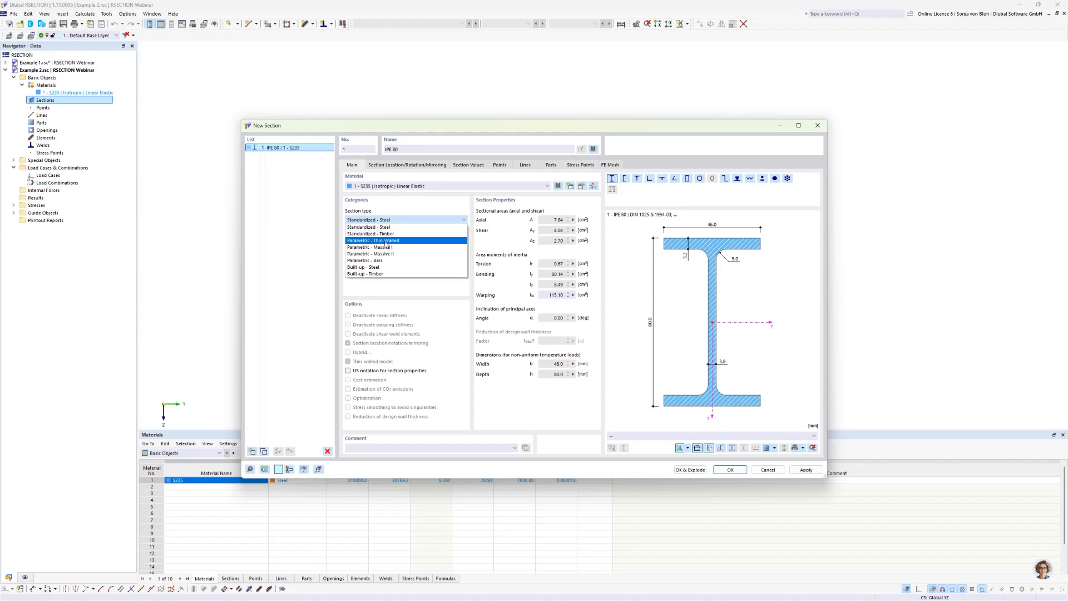
{"action": "left_click", "coordinate": [391, 241]}
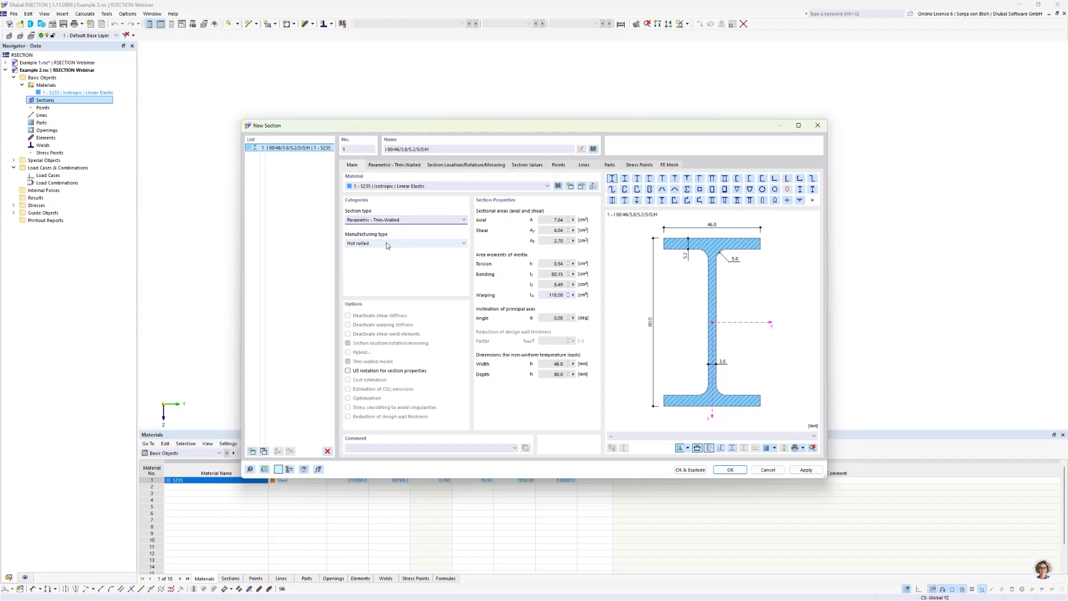
{"action": "left_click", "coordinate": [388, 244]}
{"action": "left_click", "coordinate": [375, 257]}
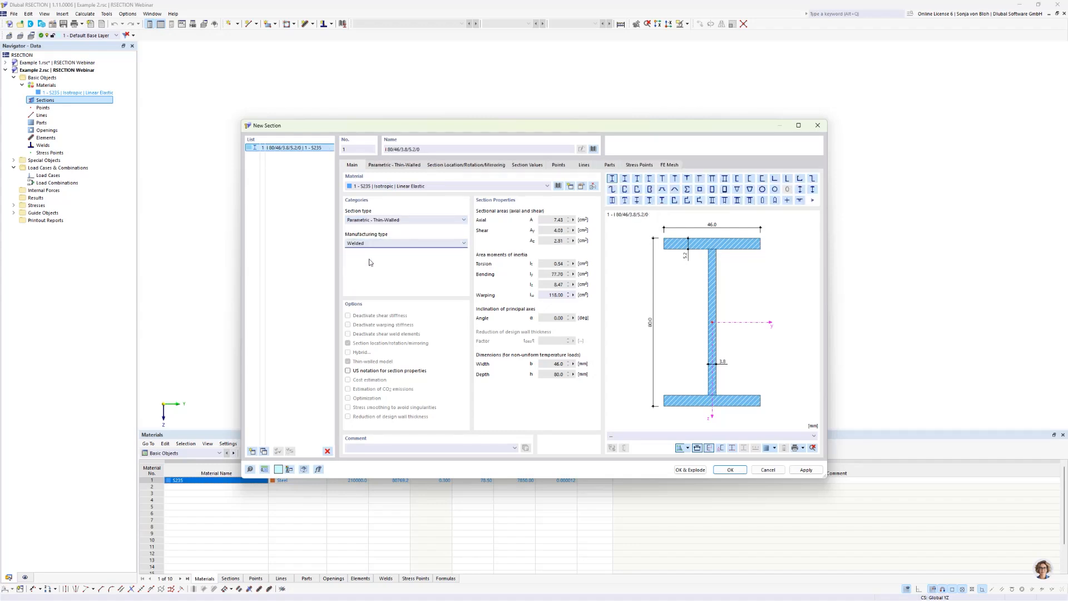
Set the I-section to height 300 mm, width 300 mm, web thickness 10 mm and flange thickness 20 mm, and insert it exploded.
{"action": "left_click", "coordinate": [403, 166]}
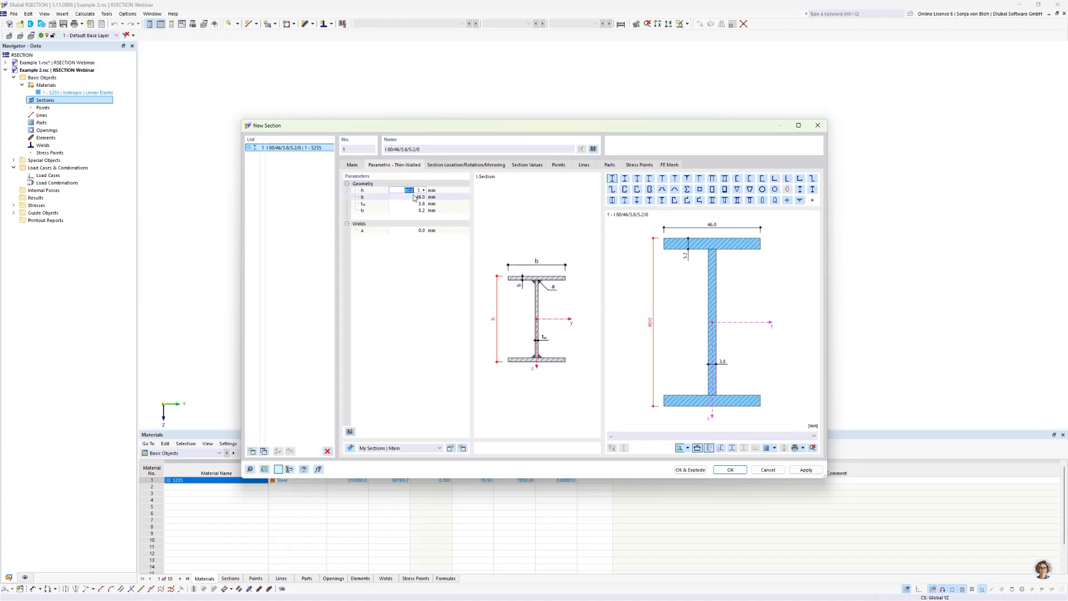
{"action": "type", "text": "300"}
{"action": "left_click", "coordinate": [407, 198]}
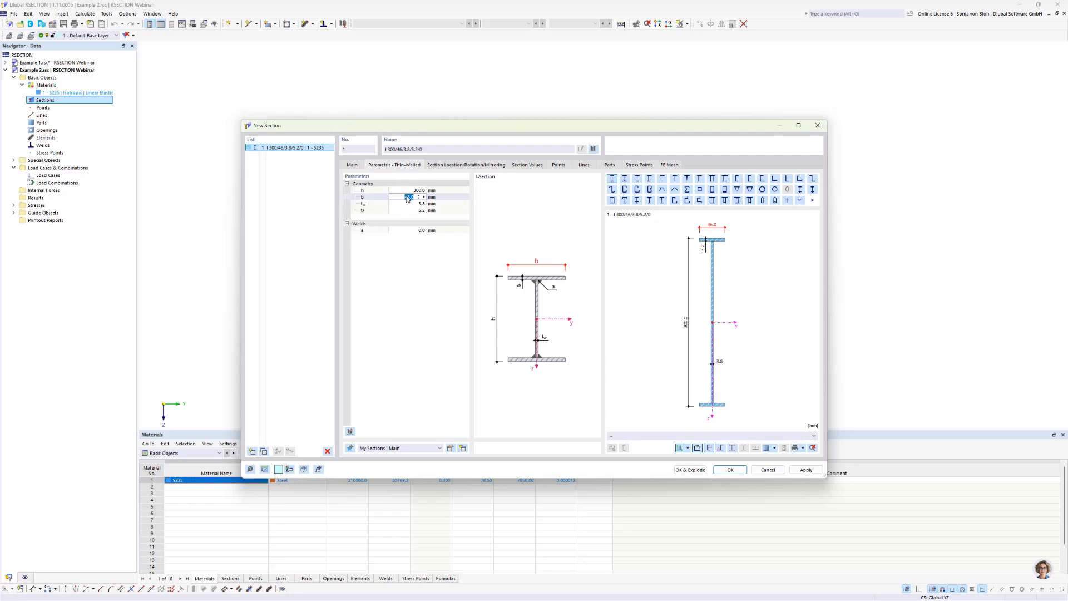
{"action": "type", "text": "300"}
{"action": "left_click", "coordinate": [399, 204]}
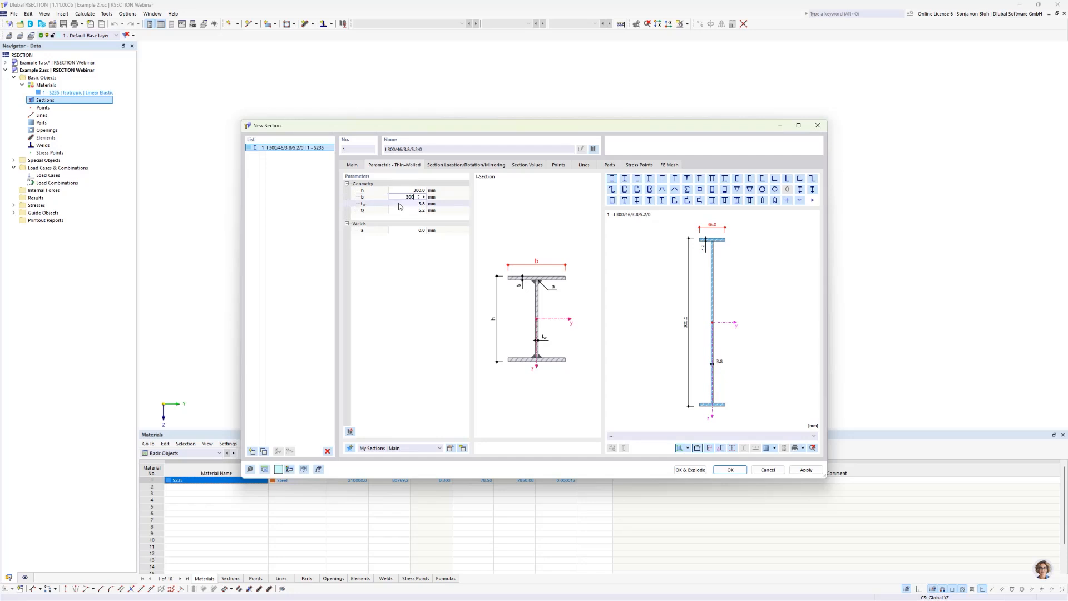
{"action": "type", "text": "10"}
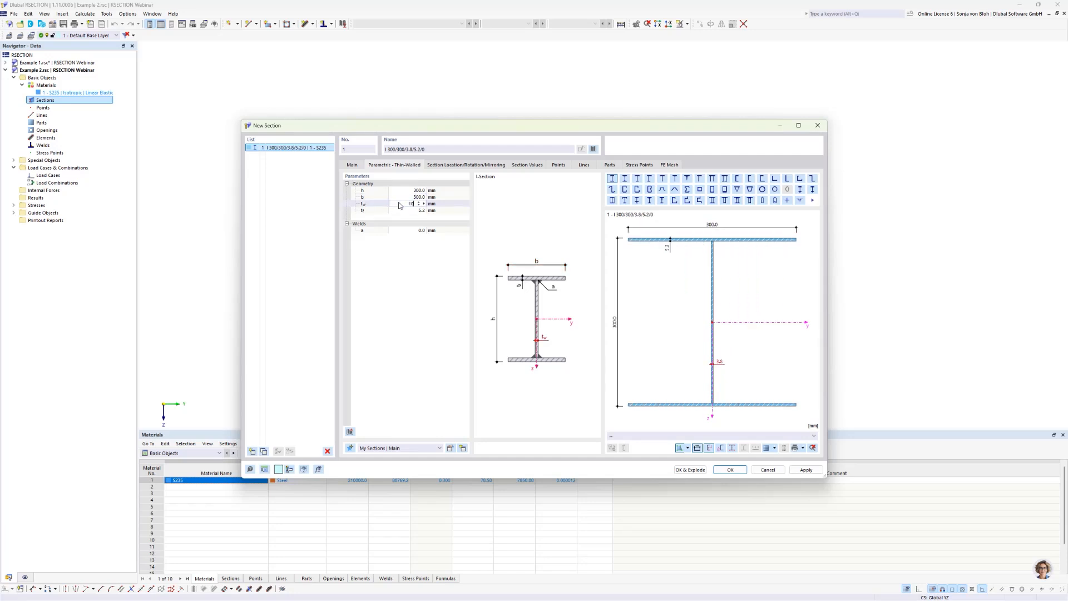
{"action": "left_click", "coordinate": [408, 211]}
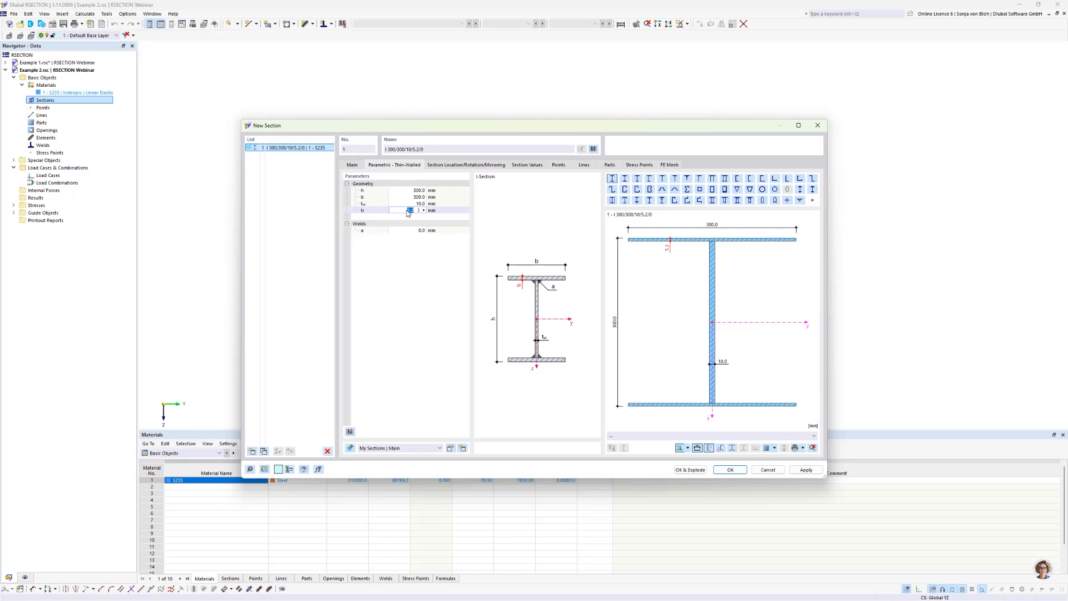
{"action": "type", "text": "20"}
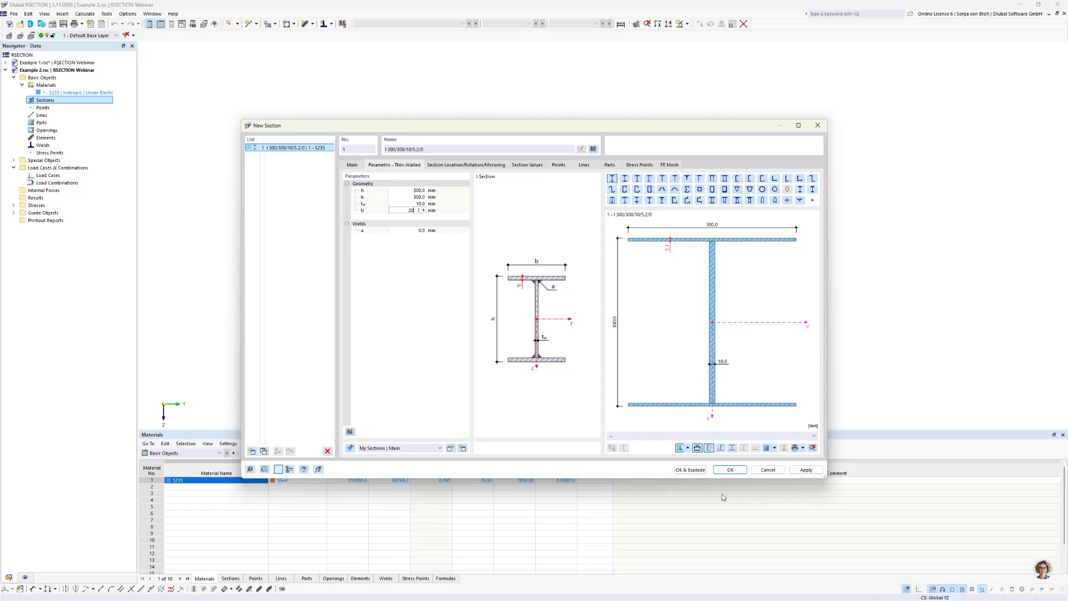
{"action": "left_click", "coordinate": [690, 470]}
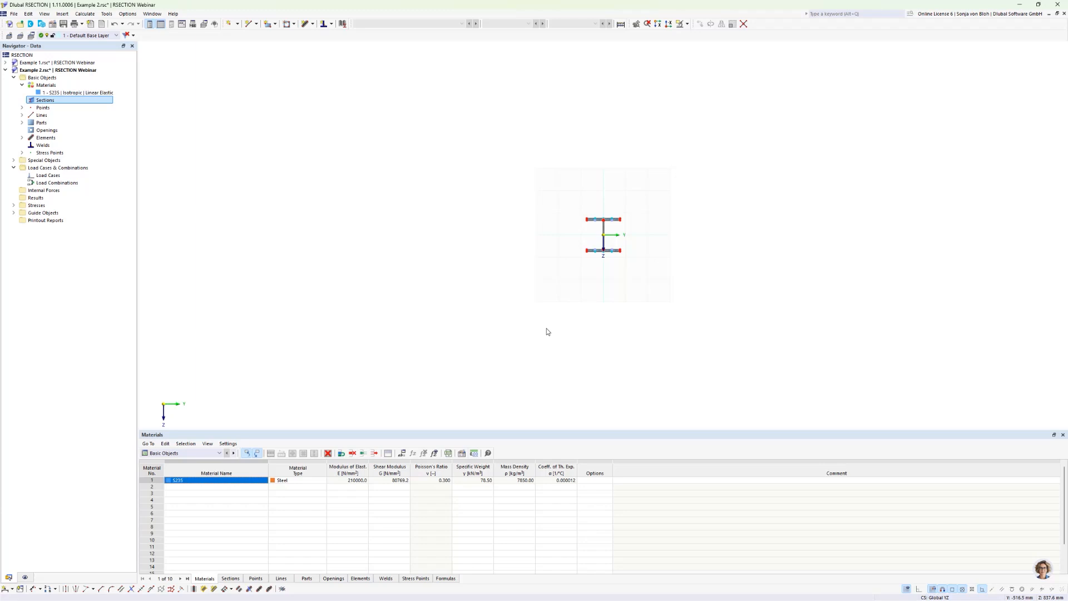
Tile the Example 1 and Example 2 windows vertically and fit the whole Example 2 section in its view.
{"action": "left_click", "coordinate": [158, 14]}
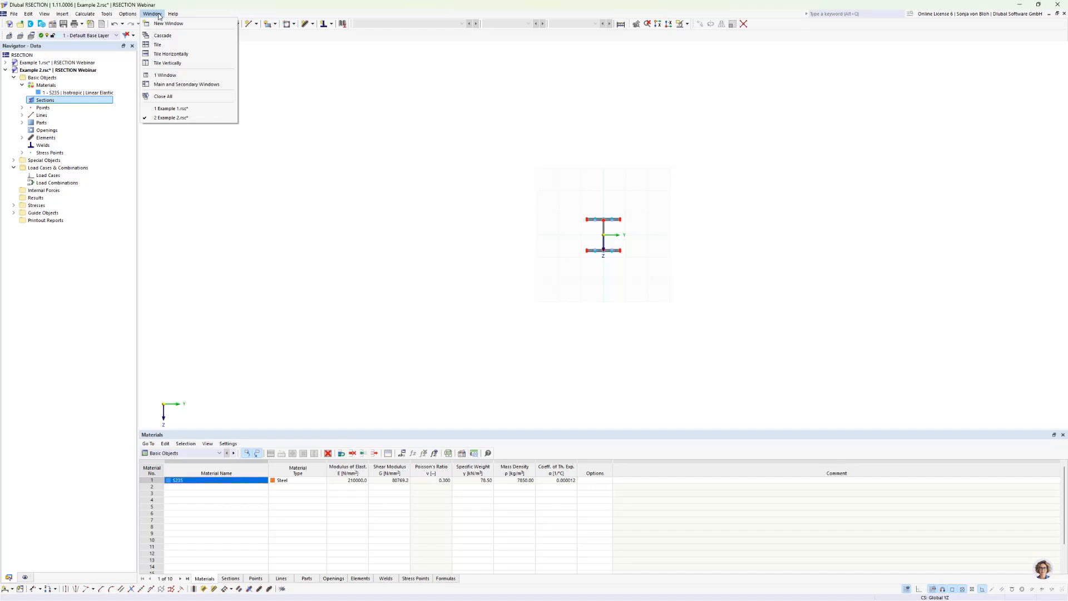
{"action": "left_click", "coordinate": [169, 63]}
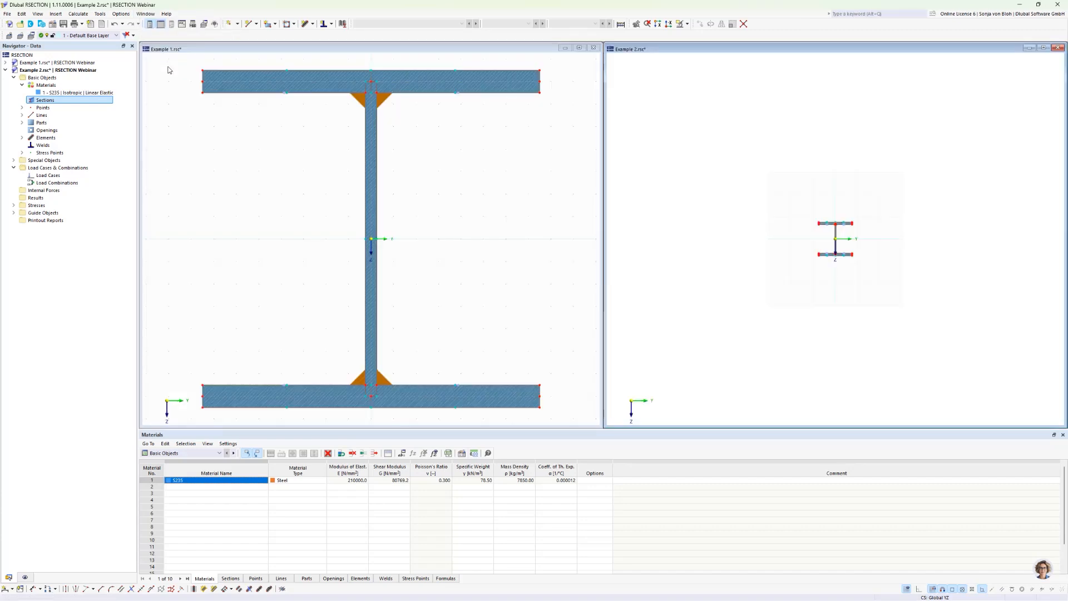
{"action": "key", "text": "F8"}
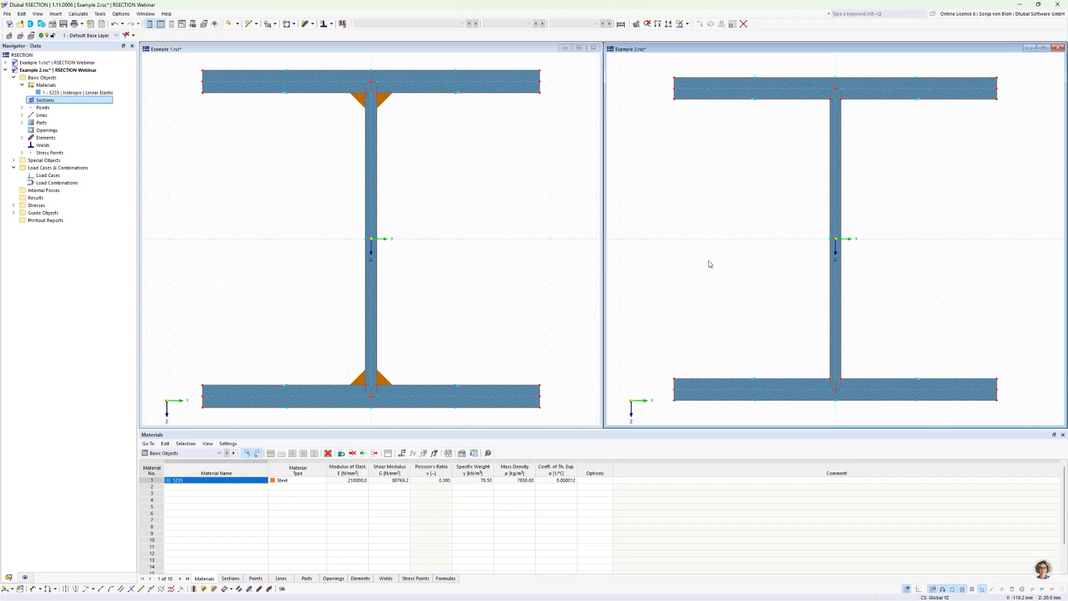
Run the full calculation for Example 2 and for Example 1.
{"action": "left_click", "coordinate": [79, 15]}
{"action": "left_click", "coordinate": [89, 23]}
{"action": "left_click", "coordinate": [494, 203]}
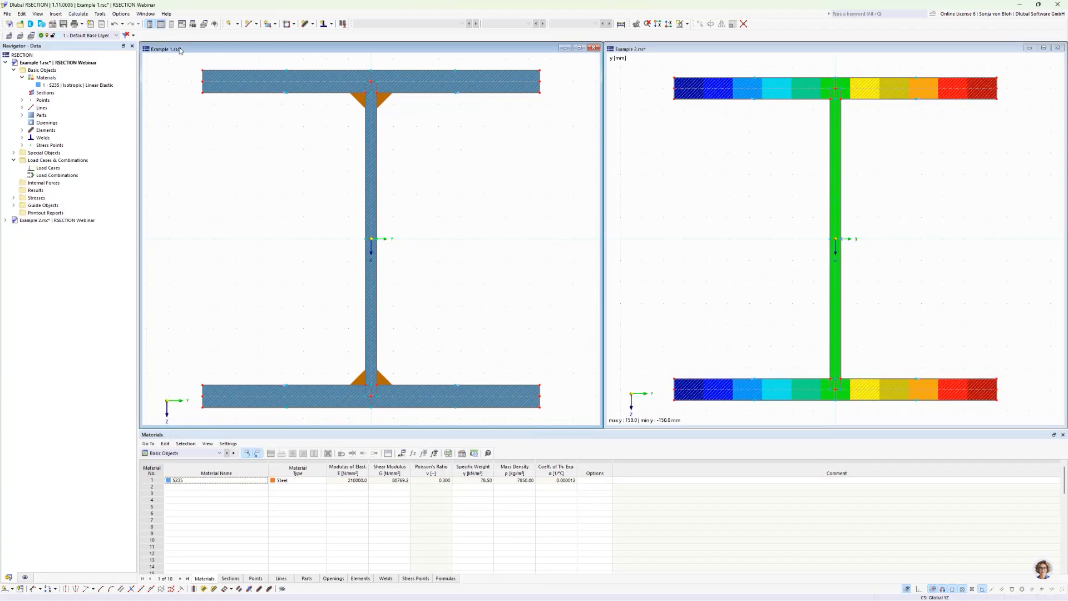
{"action": "left_click", "coordinate": [78, 14]}
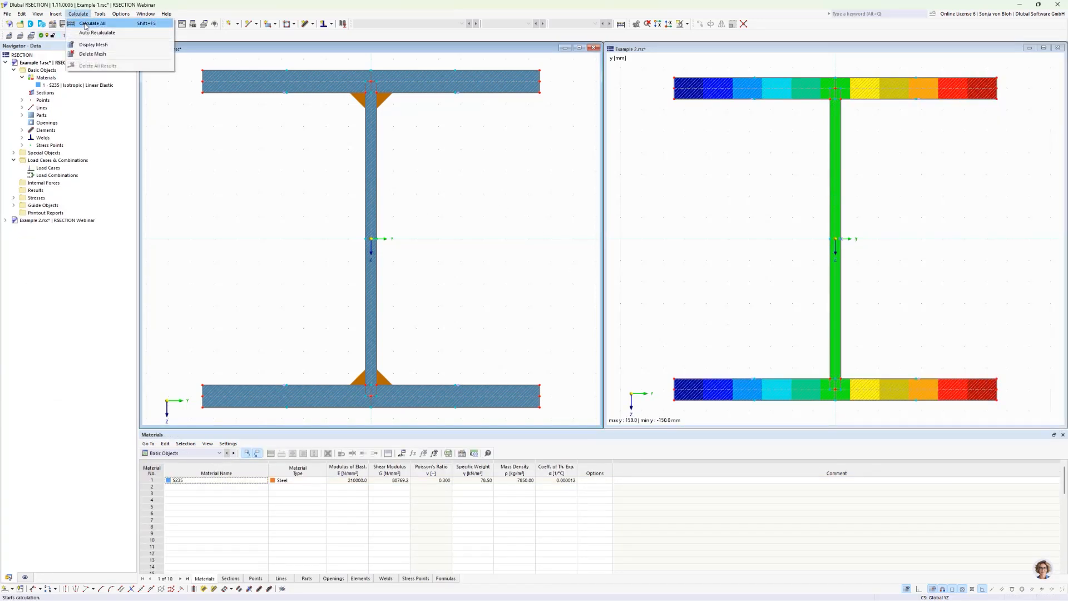
{"action": "left_click", "coordinate": [86, 24]}
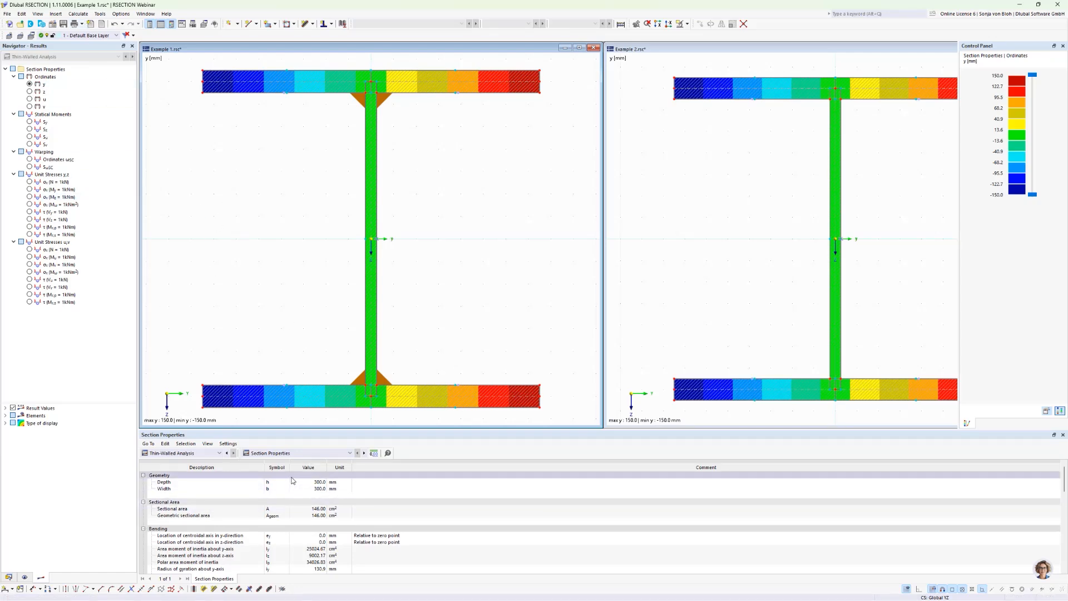
Compare the torsional constants, including the St. Venant and Bredt parts, in the section properties of Example 1 and Example 2.
{"action": "scroll", "coordinate": [309, 525], "scroll_direction": "down", "scroll_amount": 4}
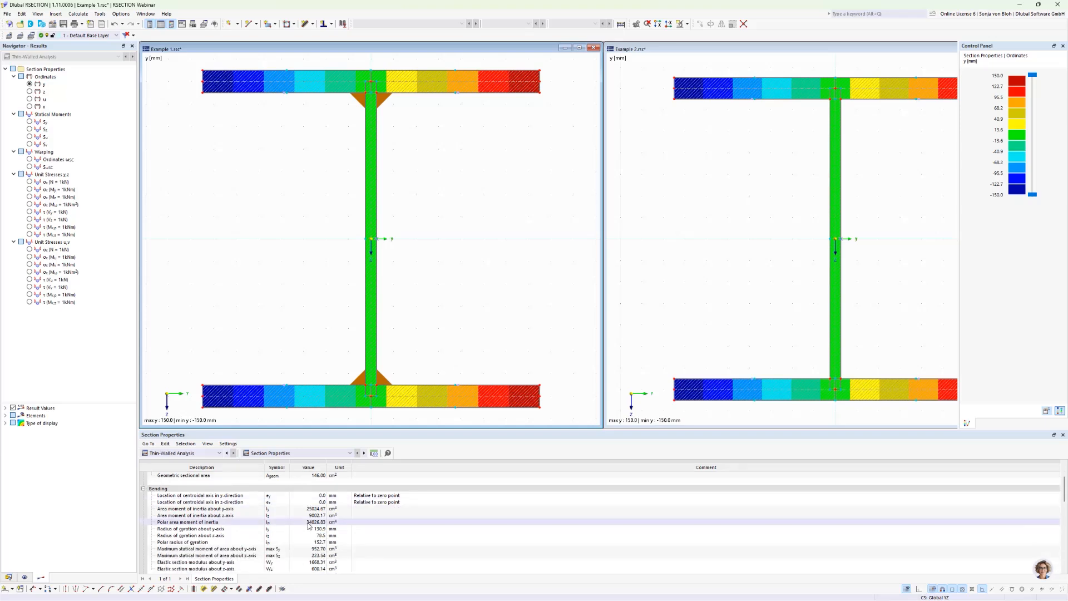
{"action": "scroll", "coordinate": [309, 526], "scroll_direction": "down", "scroll_amount": 2}
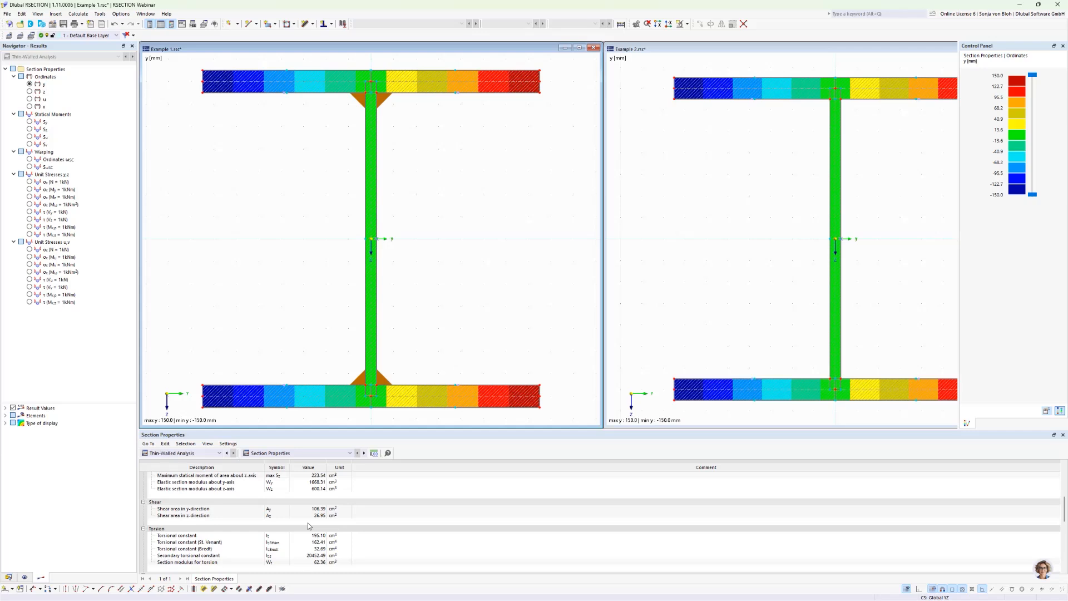
{"action": "scroll", "coordinate": [308, 522], "scroll_direction": "down", "scroll_amount": 1}
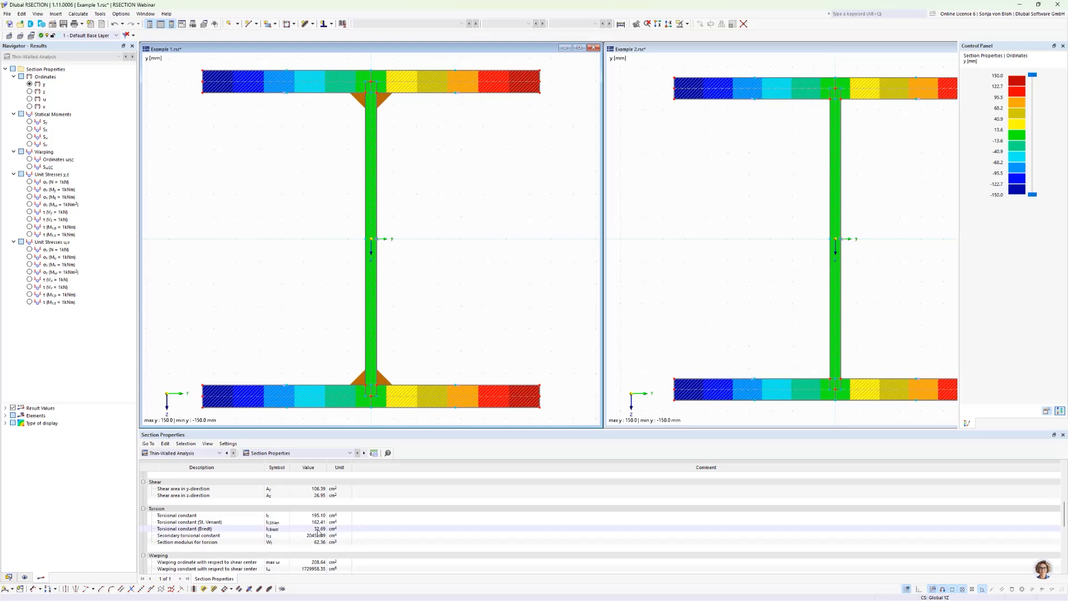
{"action": "left_click", "coordinate": [318, 529]}
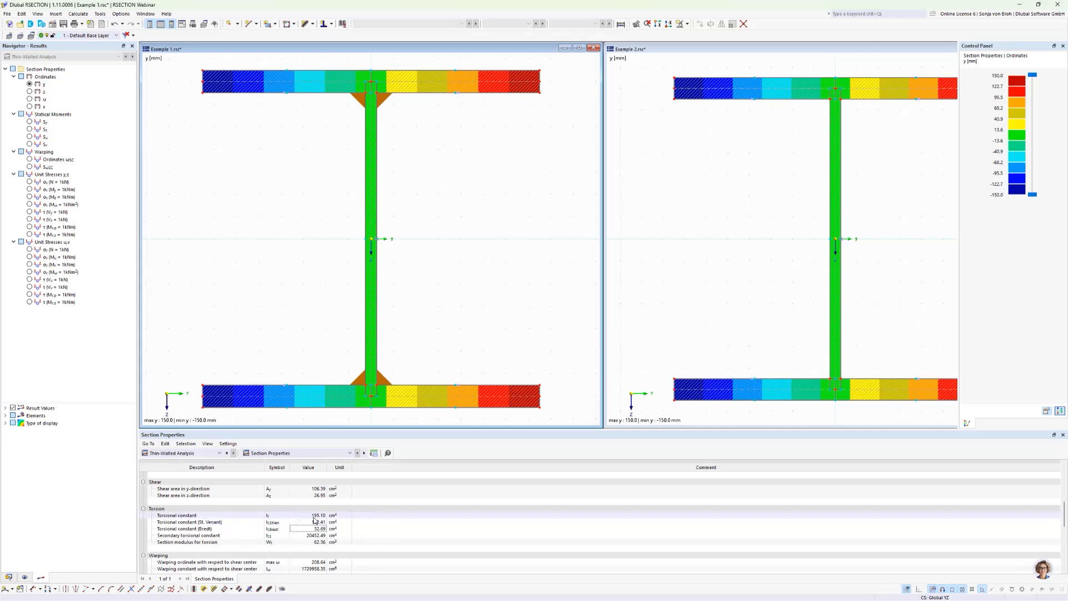
{"action": "left_click", "coordinate": [730, 257]}
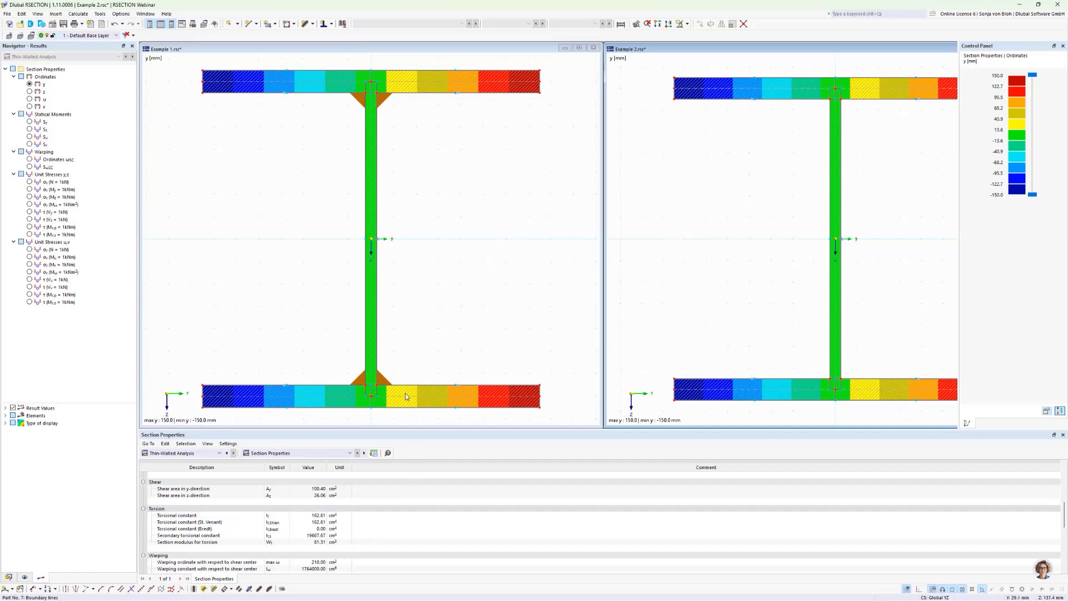
Display the unit shear stress τ (Mx,p = 1kNm) about y,z for Example 2 with the display type set to Off.
{"action": "left_click", "coordinate": [29, 227]}
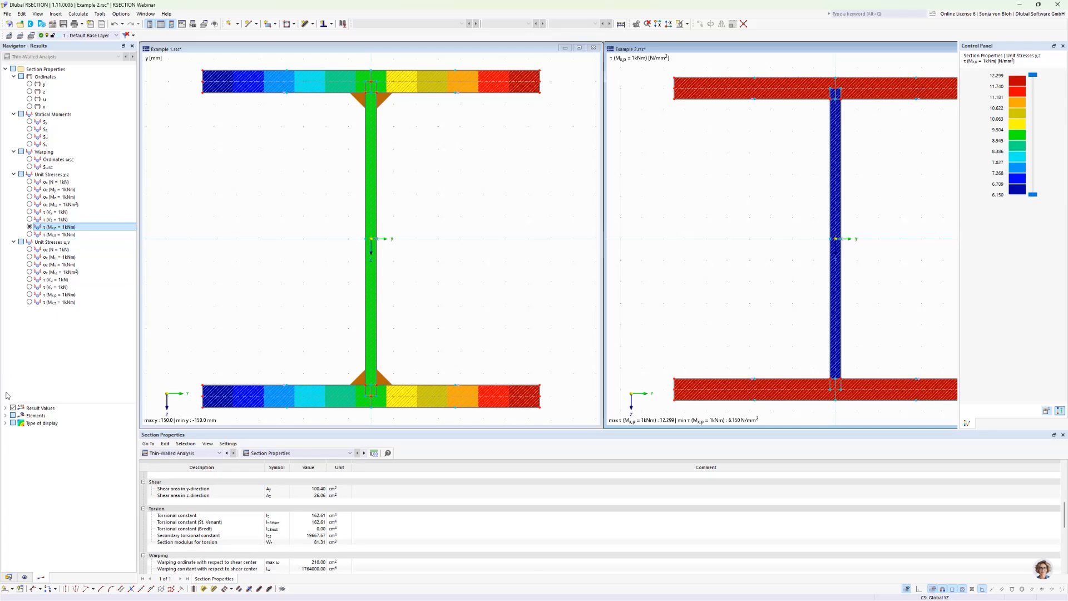
{"action": "left_click", "coordinate": [5, 423]}
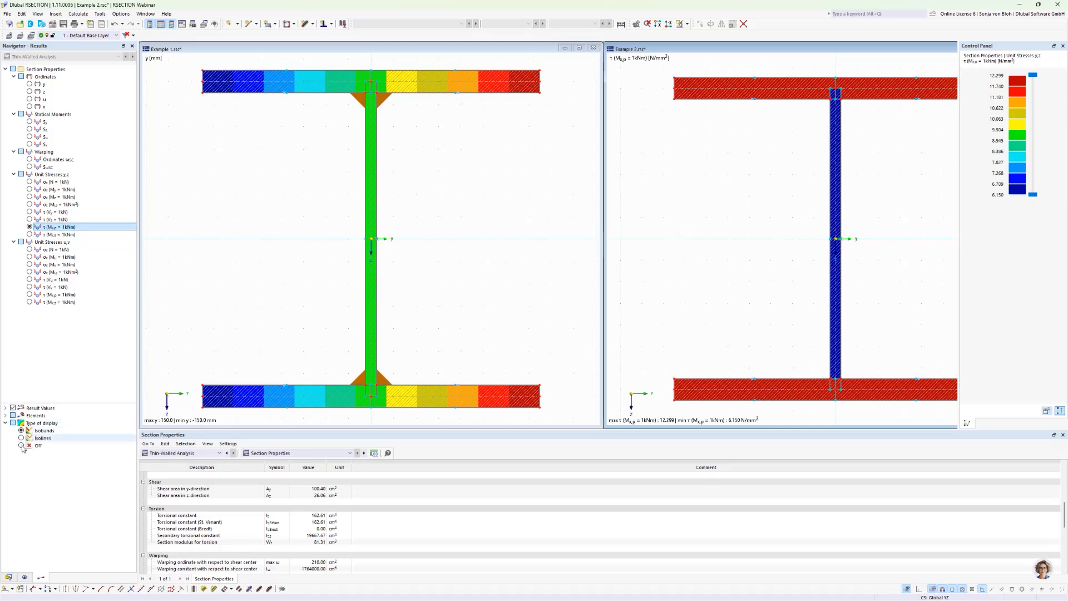
{"action": "left_click", "coordinate": [21, 446]}
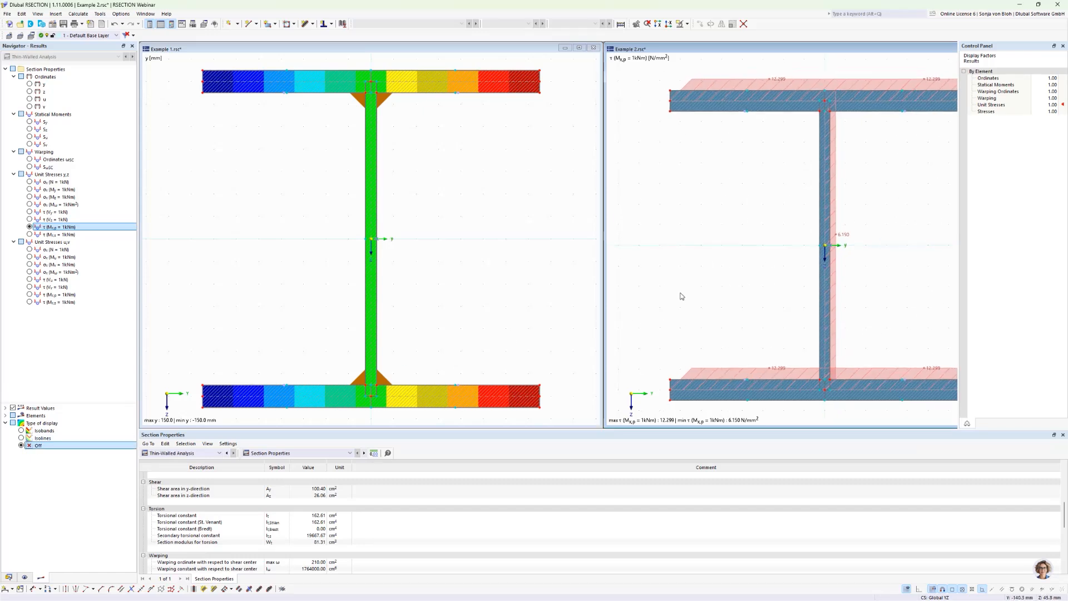
Display the same τ (Mx,p = 1kNm) unit stress for Example 1 with display type Off, and maximize its window.
{"action": "left_click", "coordinate": [437, 278]}
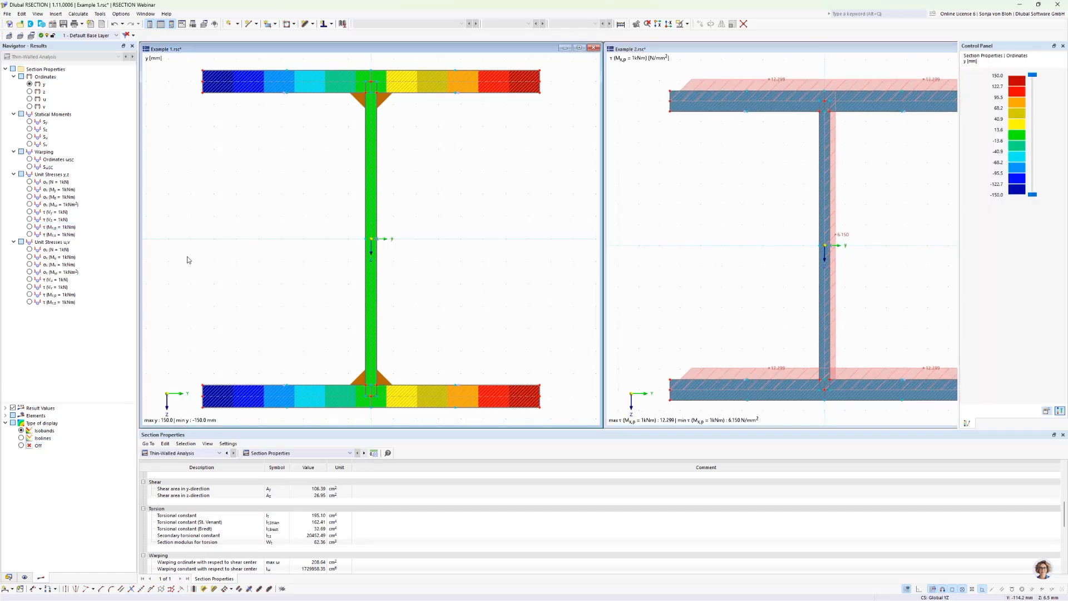
{"action": "left_click", "coordinate": [30, 227]}
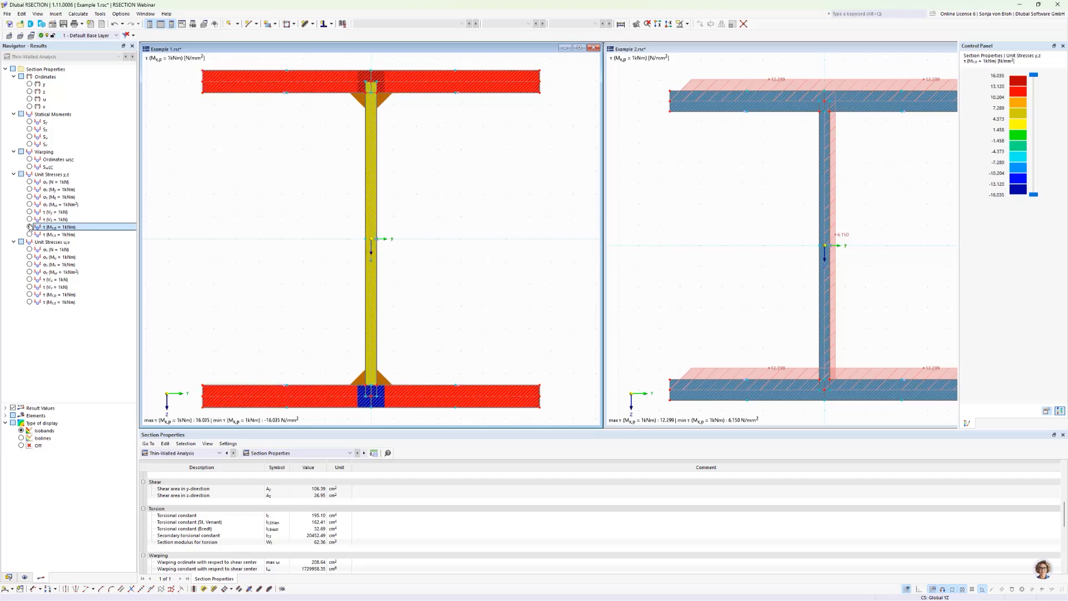
{"action": "left_click", "coordinate": [21, 445]}
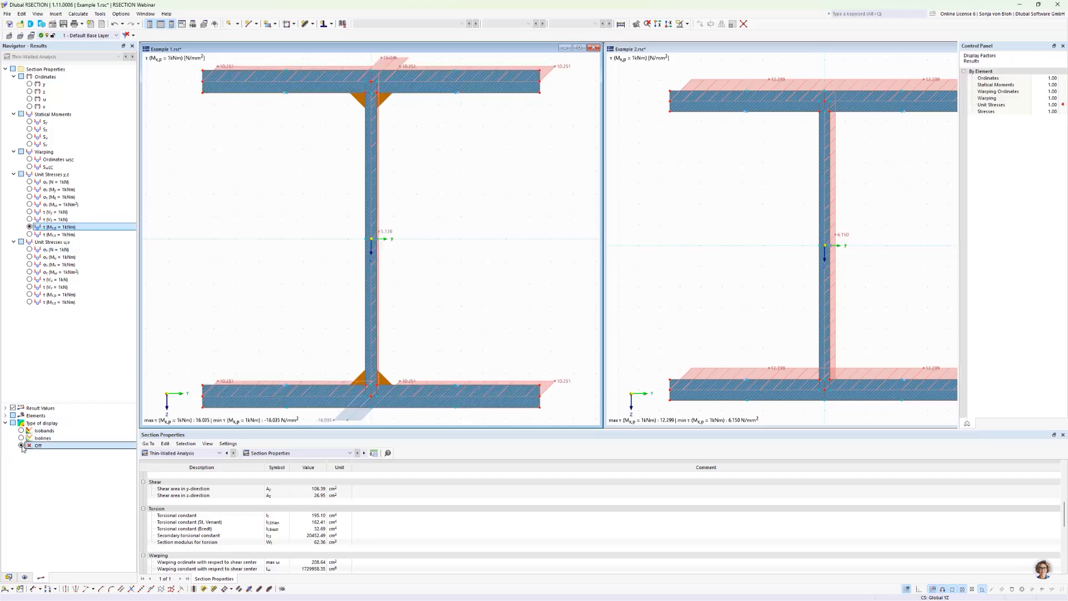
{"action": "scroll", "coordinate": [233, 287], "scroll_direction": "down", "scroll_amount": 1}
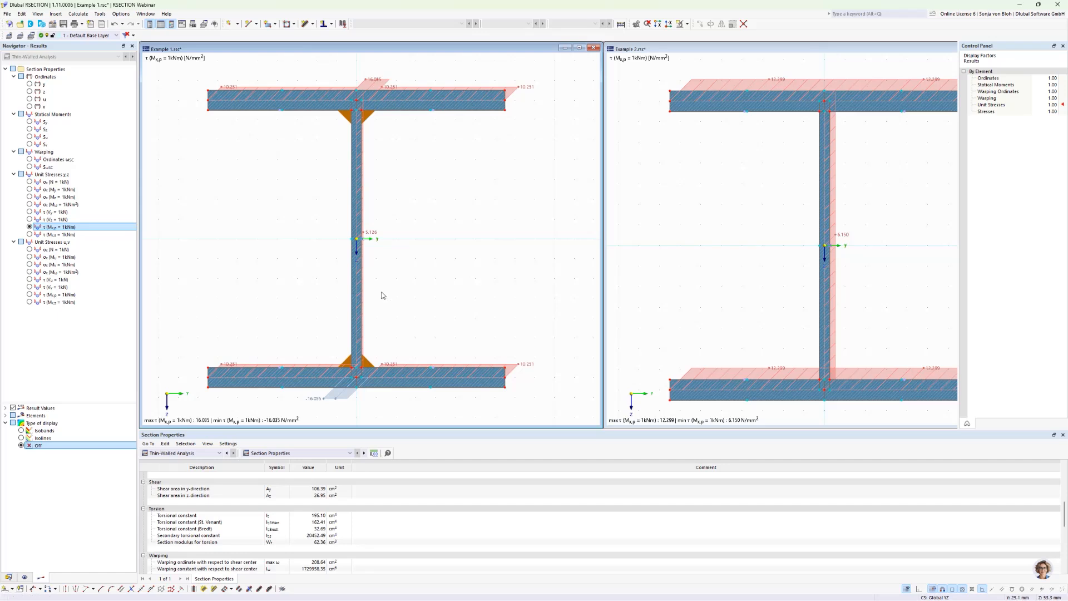
{"action": "left_click", "coordinate": [579, 48]}
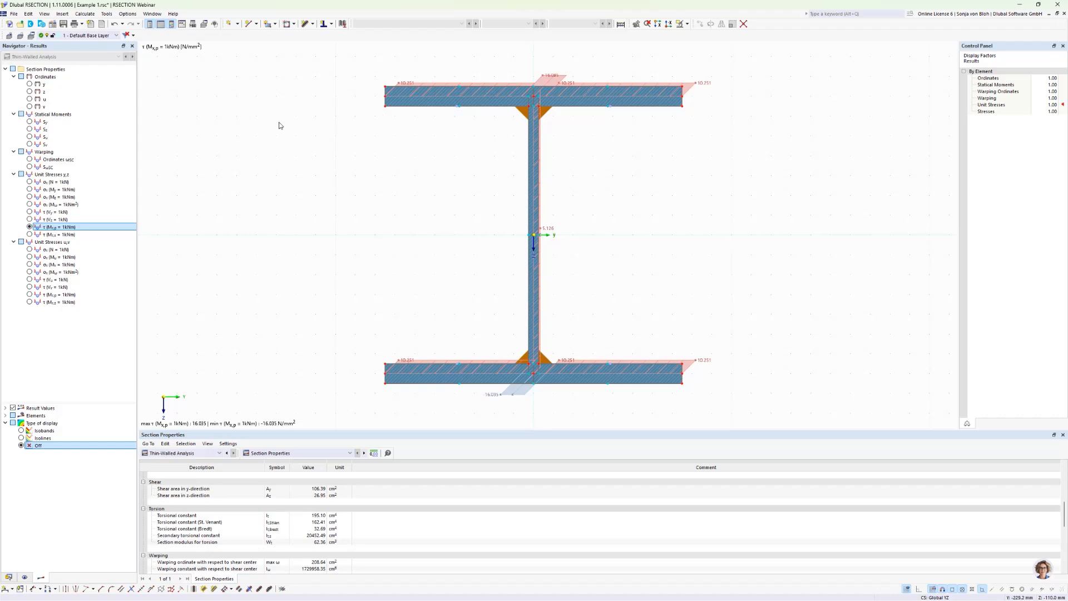
Create a new section in Example 1 as a parametric flat bar with width b 200 mm and height h 15 mm.
{"action": "left_click", "coordinate": [7, 578]}
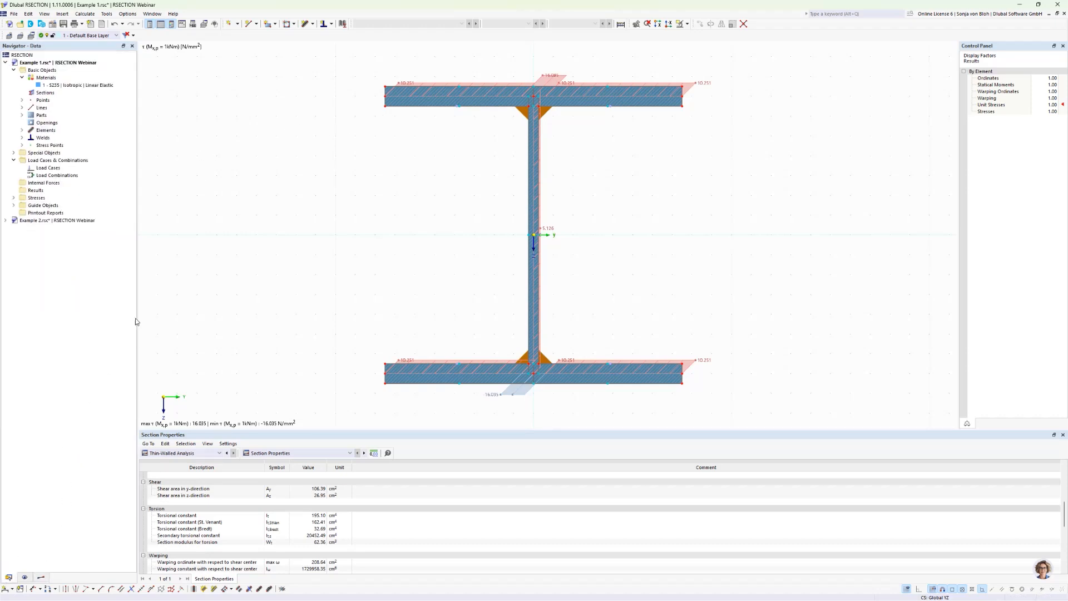
{"action": "right_click", "coordinate": [48, 93]}
{"action": "left_click", "coordinate": [76, 108]}
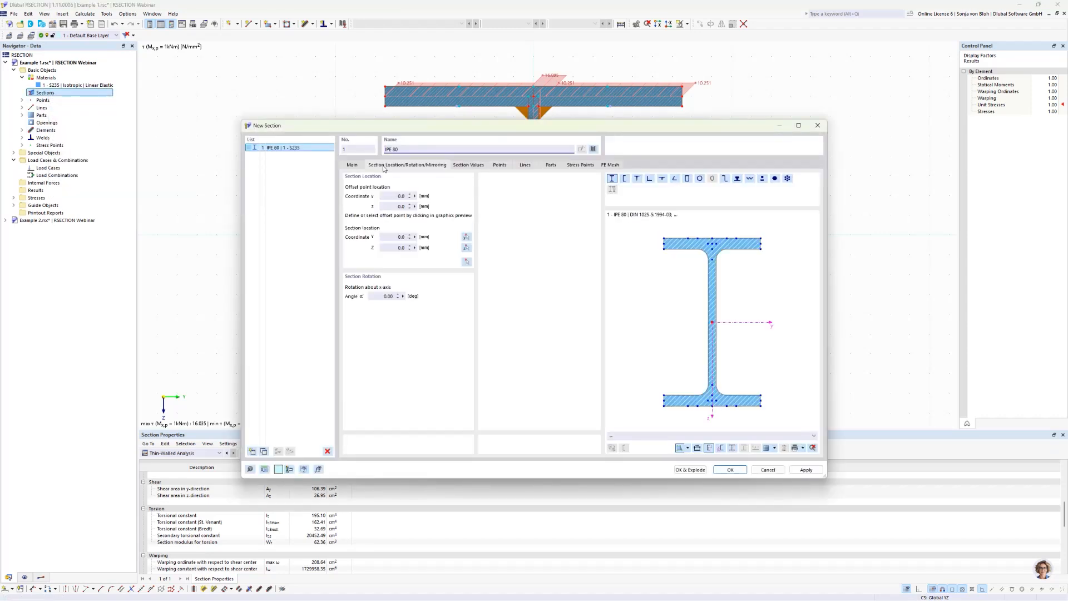
{"action": "left_click", "coordinate": [762, 178]}
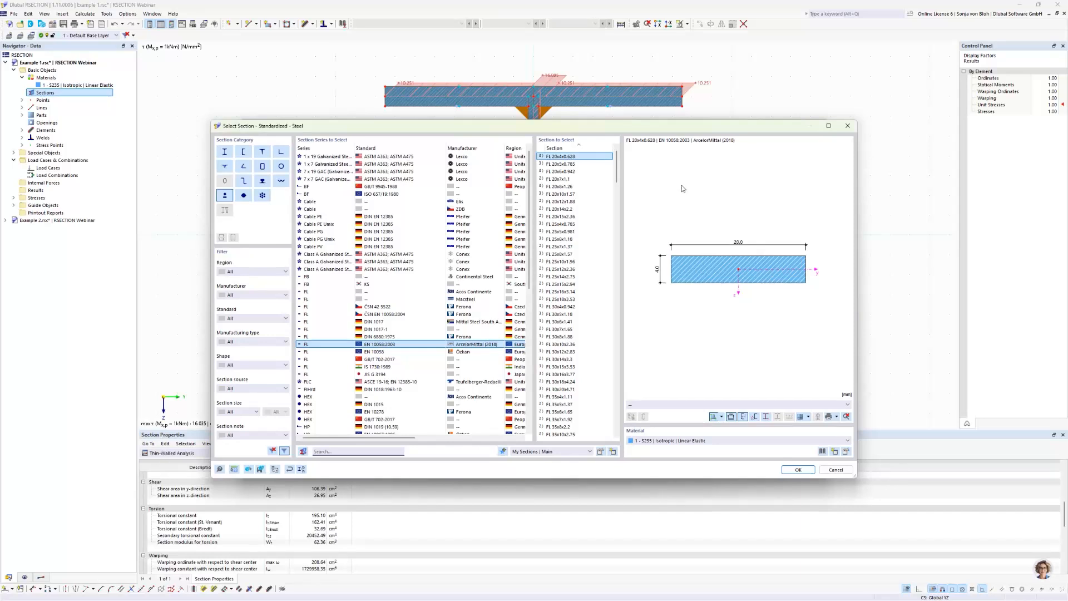
{"action": "left_click", "coordinate": [302, 470]}
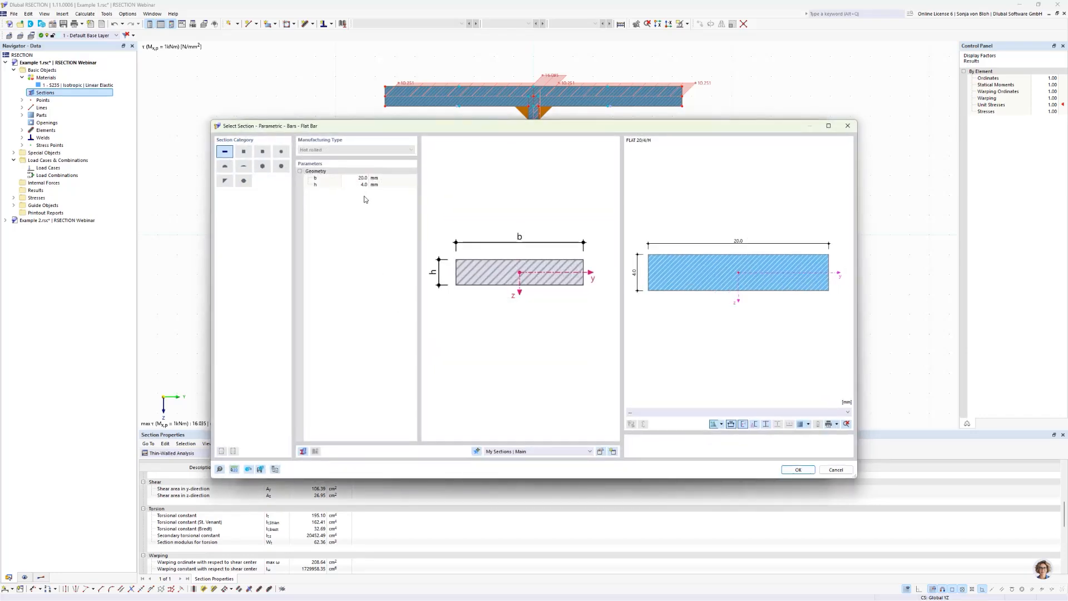
{"action": "left_click", "coordinate": [355, 177]}
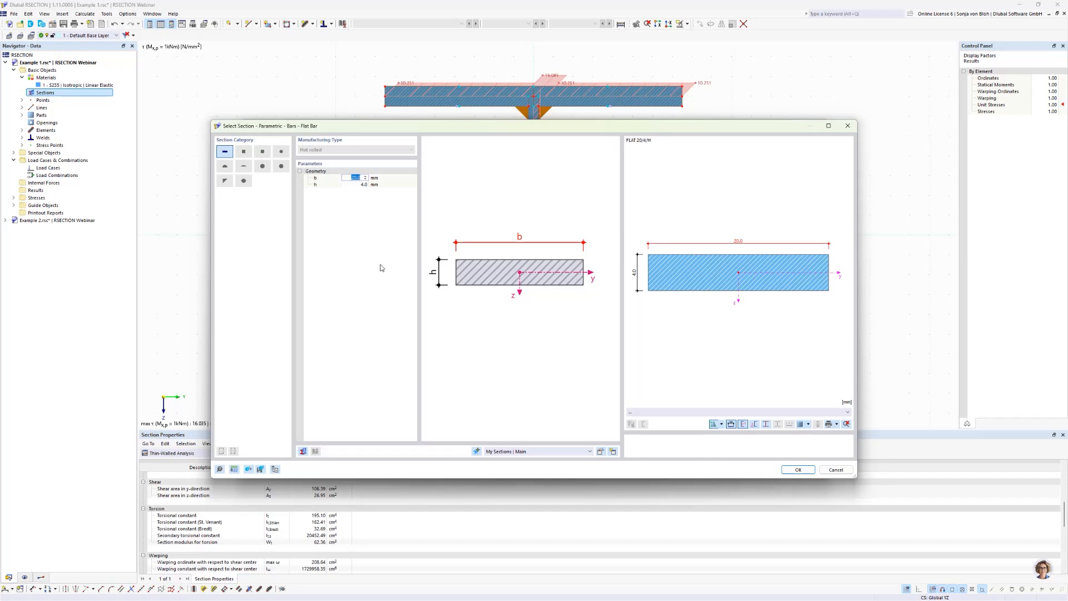
{"action": "type", "text": "200"}
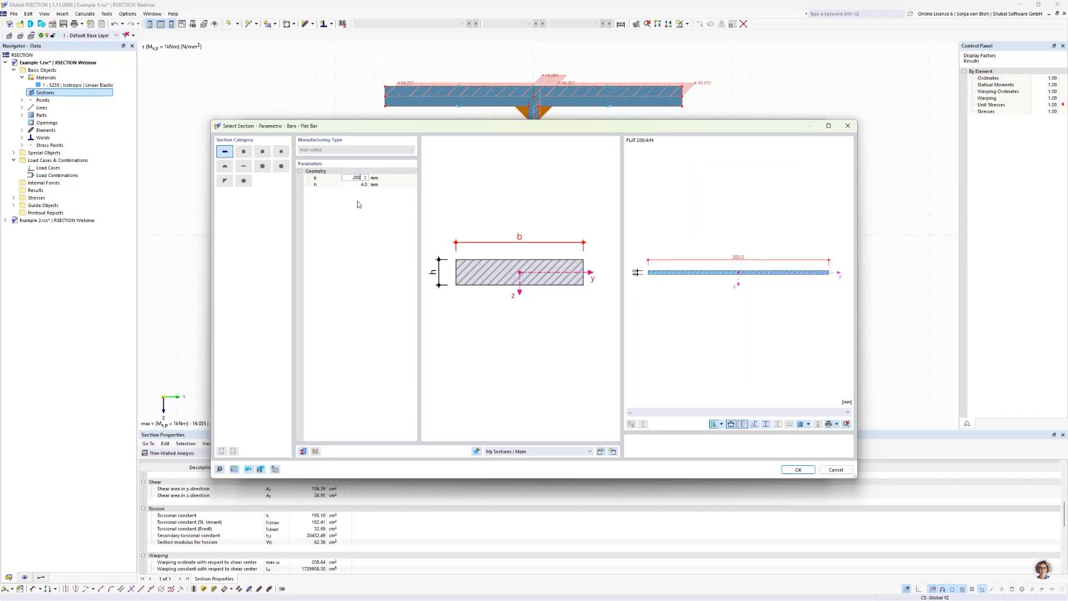
{"action": "key", "text": "Tab"}
{"action": "type", "text": "15"}
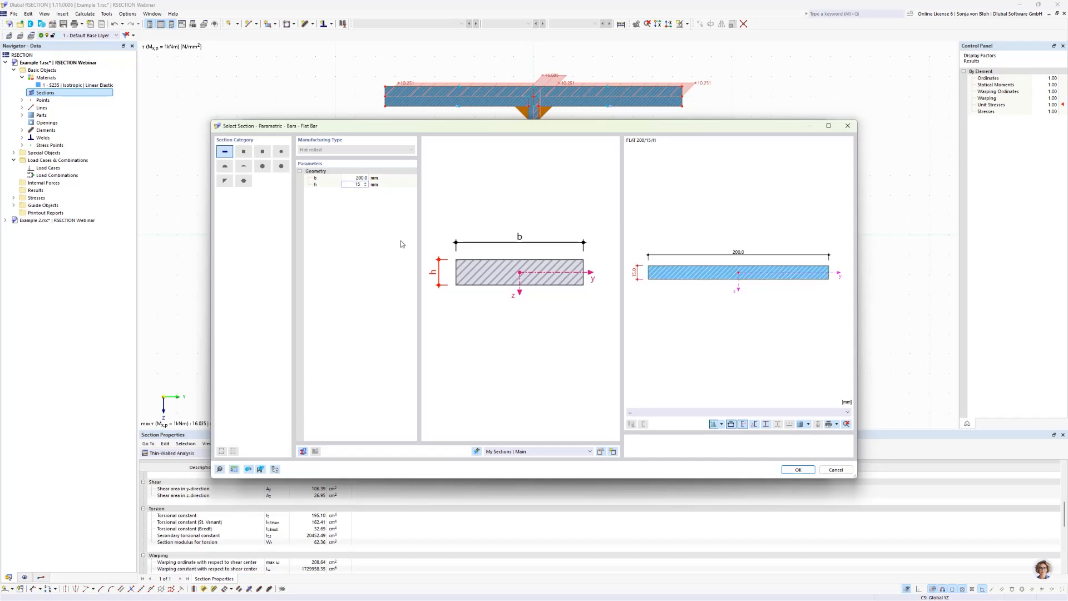
{"action": "left_click", "coordinate": [805, 471]}
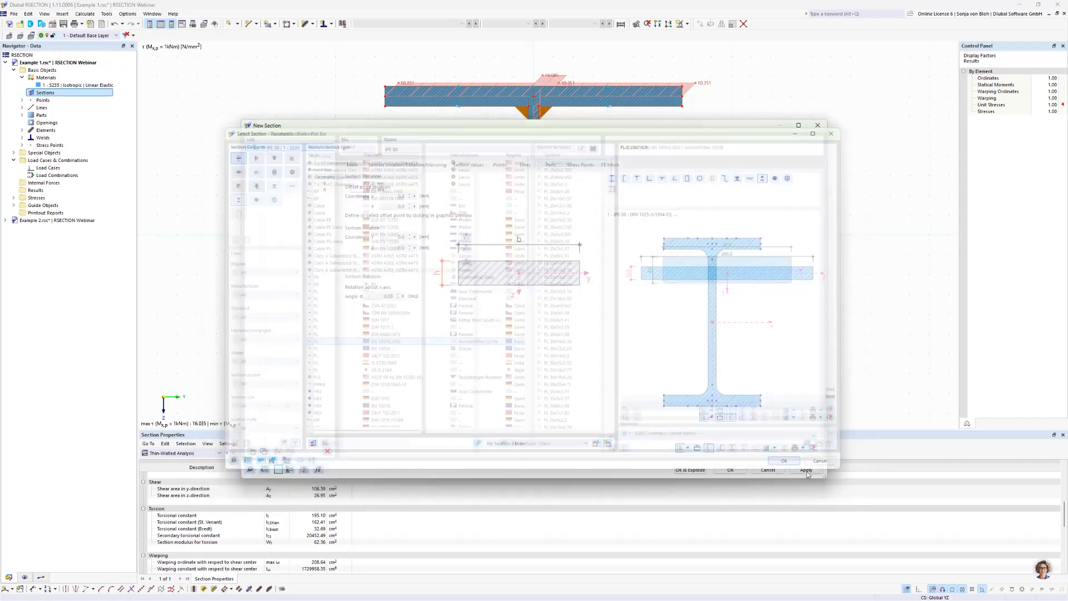
Place the flat bar by its lower-edge midpoint on the top flange's upper edge at Y 0, Z -150 mm, and explode it into elements.
{"action": "left_click", "coordinate": [450, 165]}
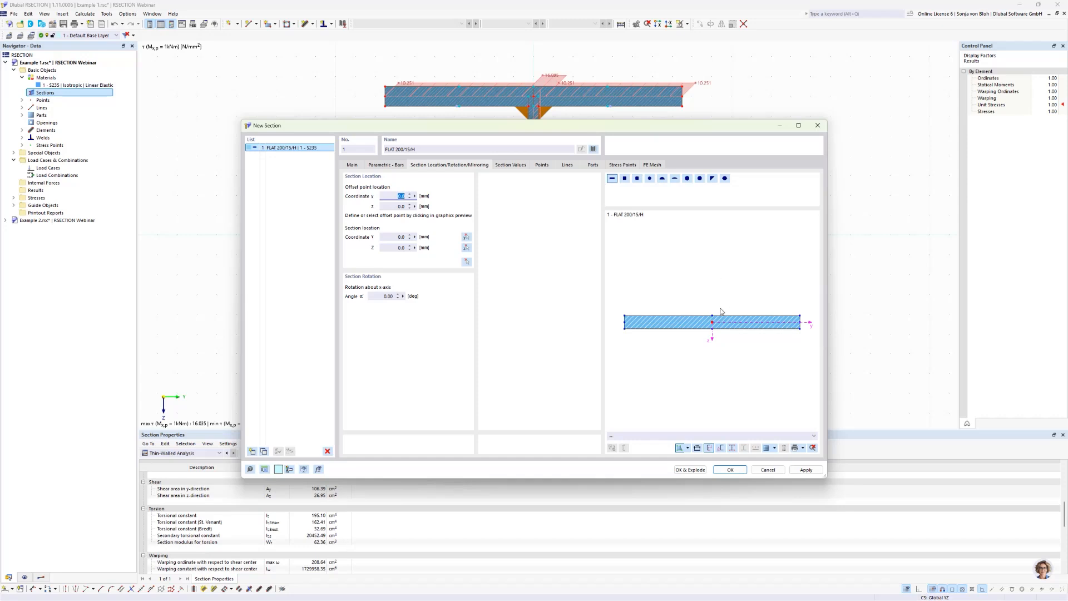
{"action": "left_click", "coordinate": [712, 328]}
{"action": "left_click", "coordinate": [468, 262]}
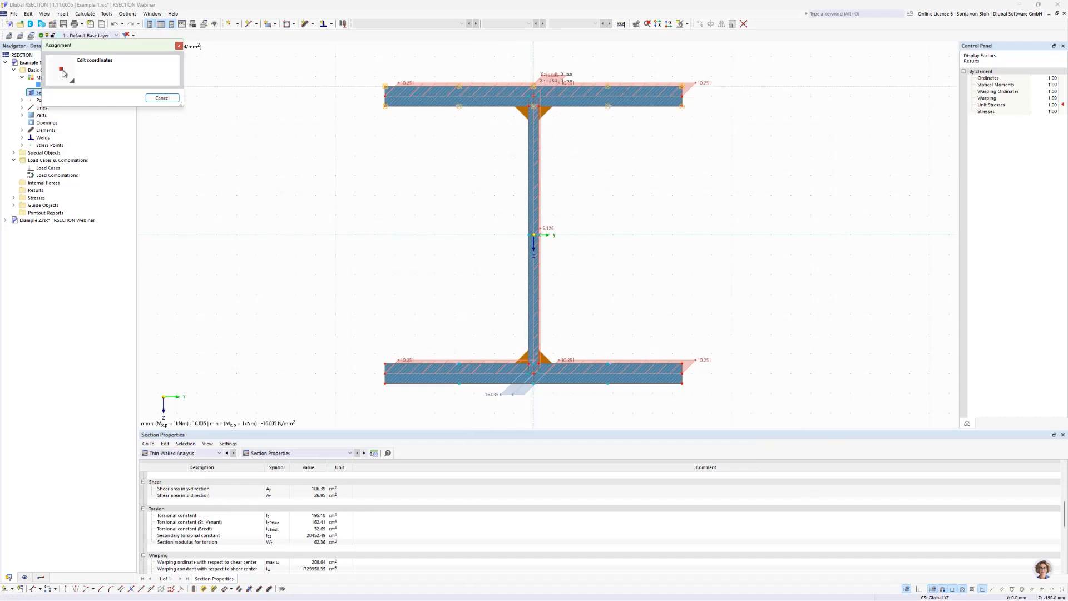
{"action": "left_click", "coordinate": [533, 87]}
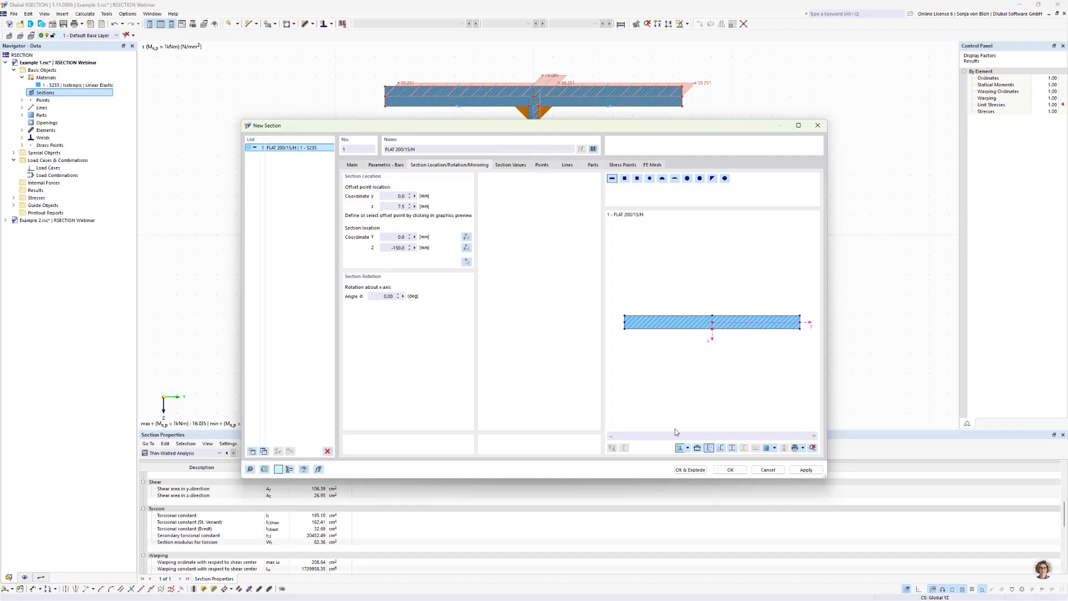
{"action": "left_click", "coordinate": [689, 470]}
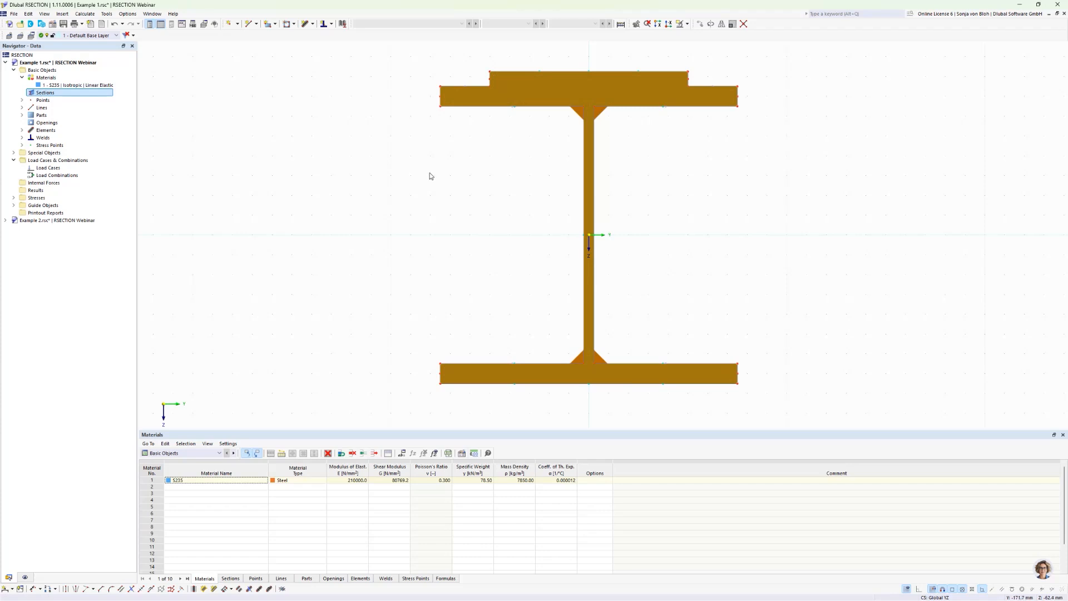
Add lap fillet welds with 5 mm throat thickness between elements 1 and 6 and between elements 2 and 7 of the cover plate and top flange.
{"action": "key", "text": "ctrl+a"}
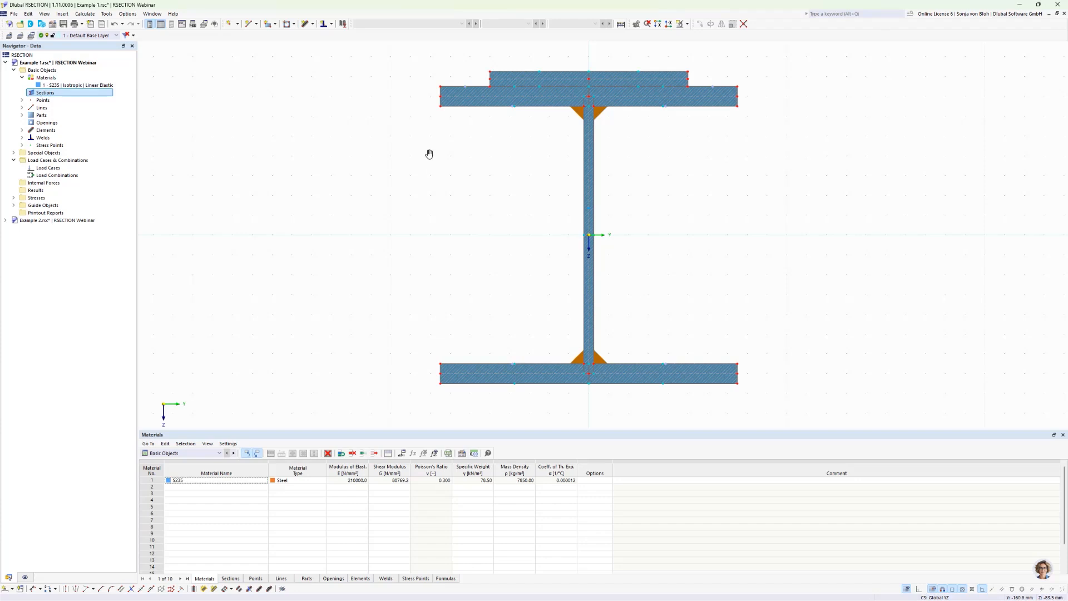
{"action": "middle_click_drag", "start_coordinate": [429, 152], "coordinate": [448, 215]}
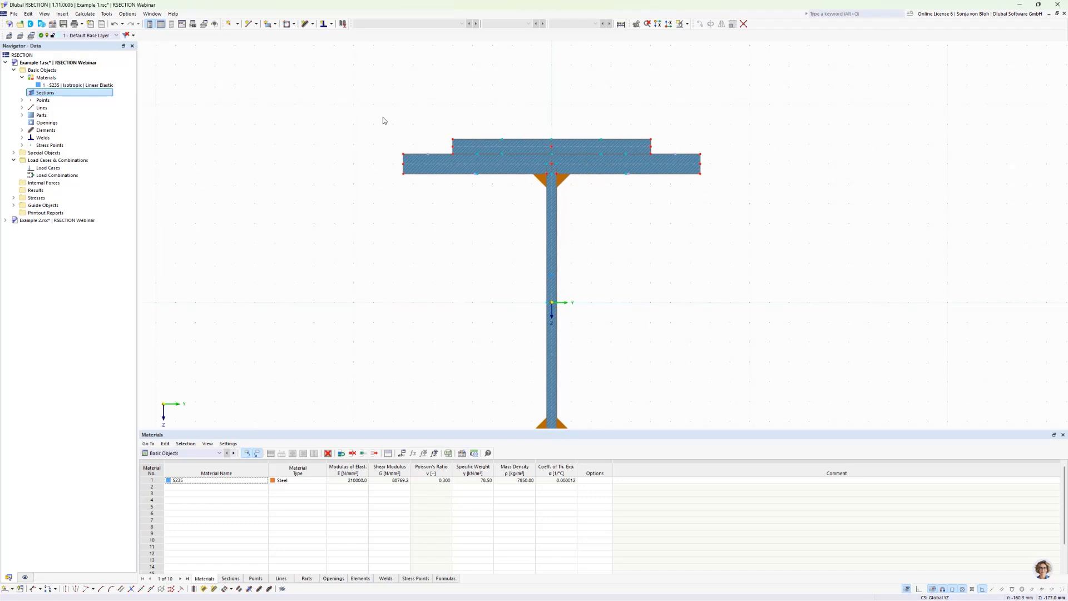
{"action": "left_click", "coordinate": [332, 24]}
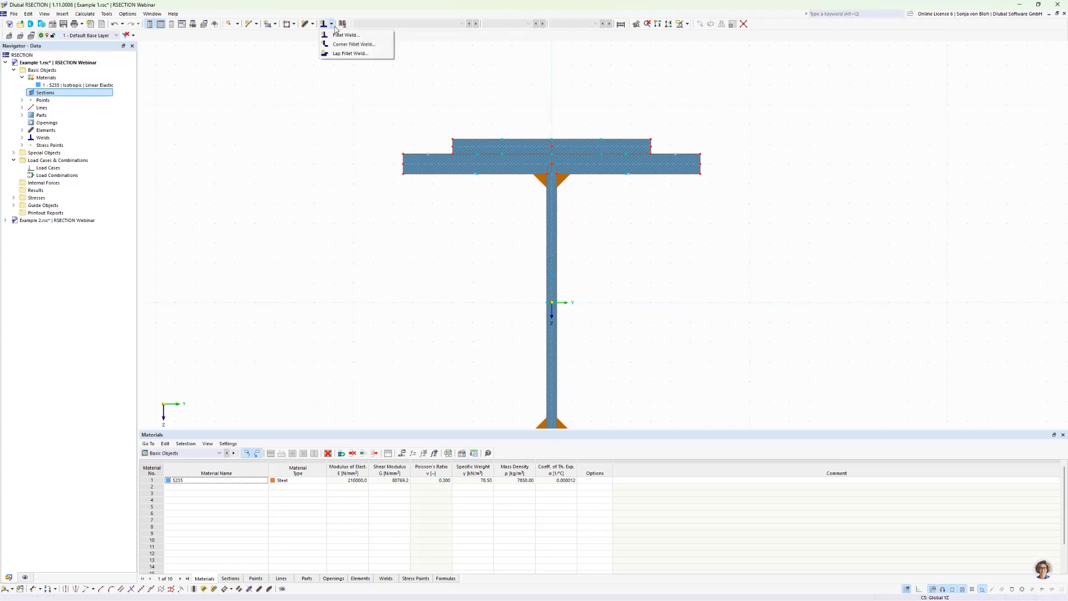
{"action": "left_click", "coordinate": [345, 54]}
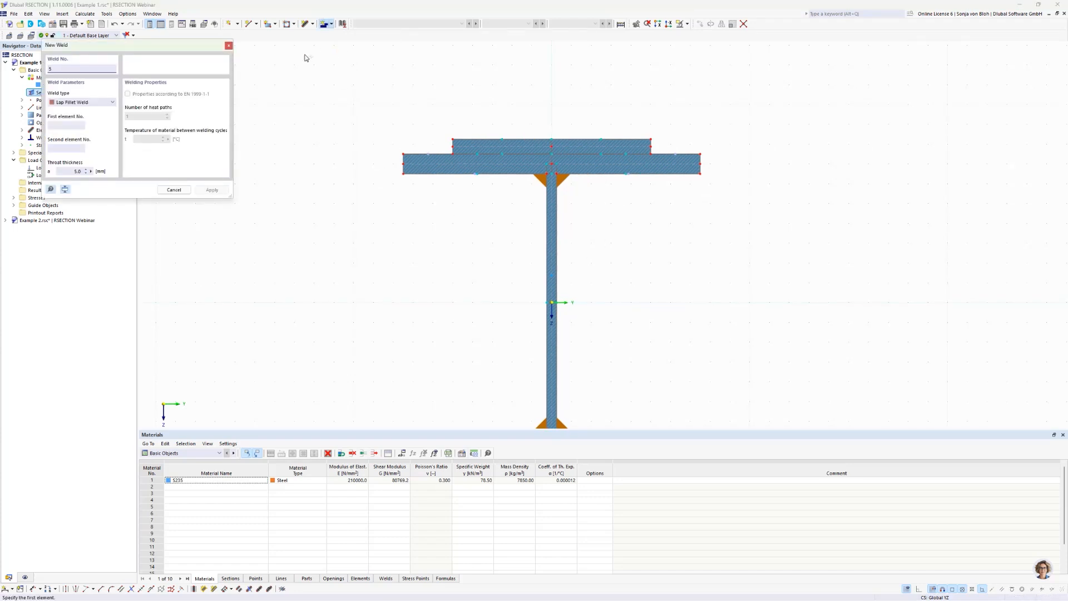
{"action": "left_click_drag", "start_coordinate": [140, 49], "coordinate": [270, 133]}
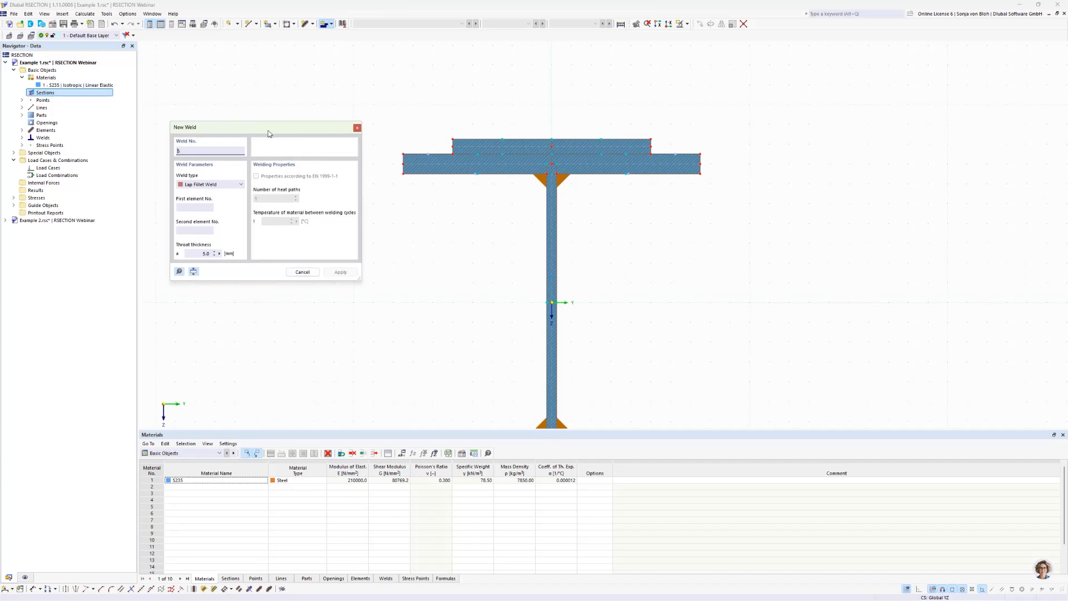
{"action": "left_click", "coordinate": [192, 254]}
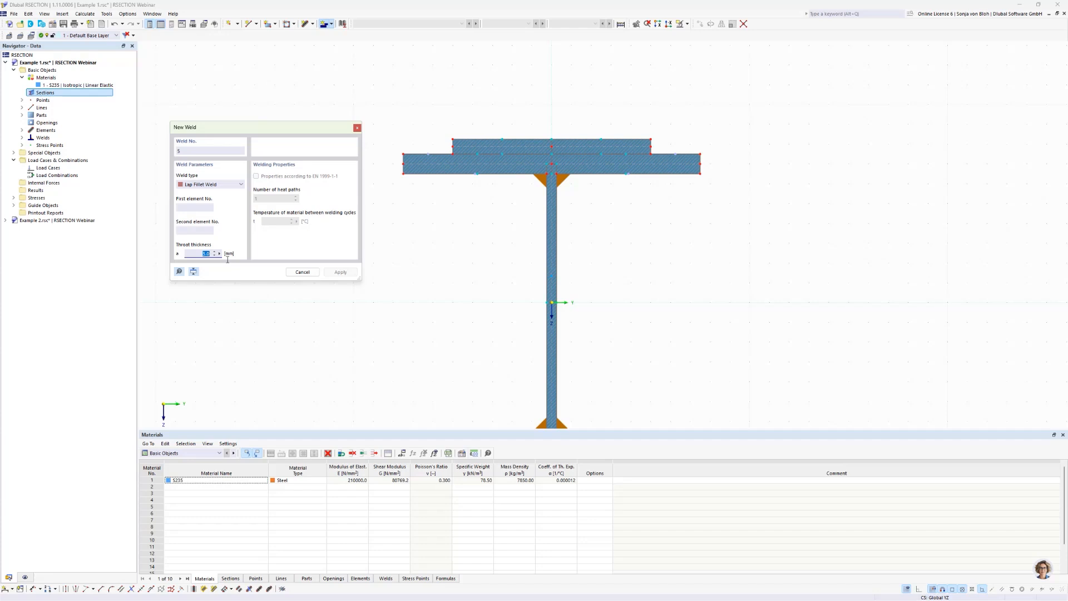
{"action": "left_click", "coordinate": [475, 147]}
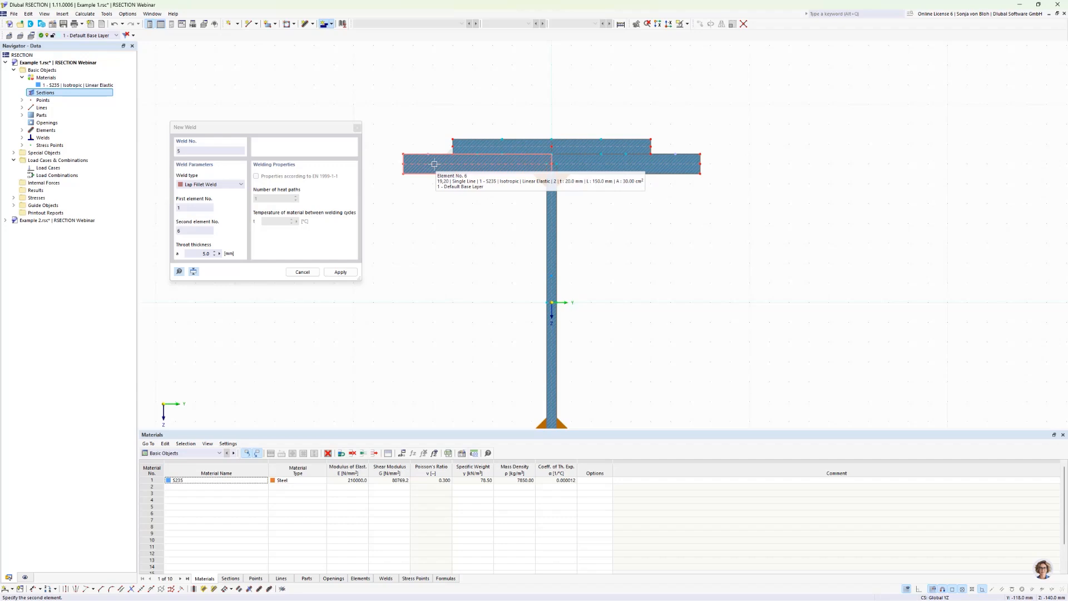
{"action": "left_click", "coordinate": [435, 164]}
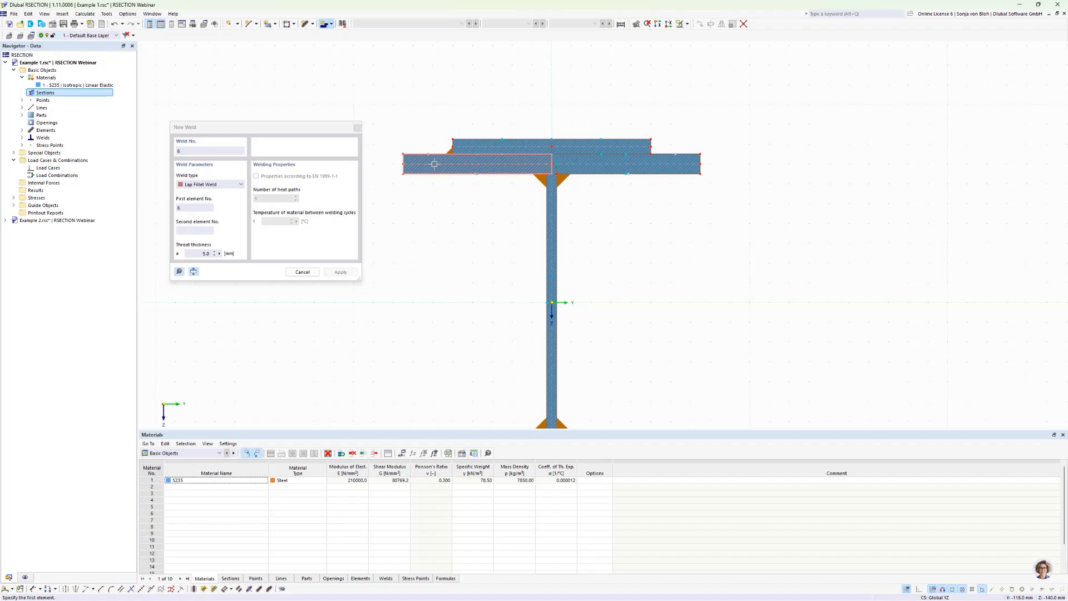
{"action": "left_click", "coordinate": [579, 146]}
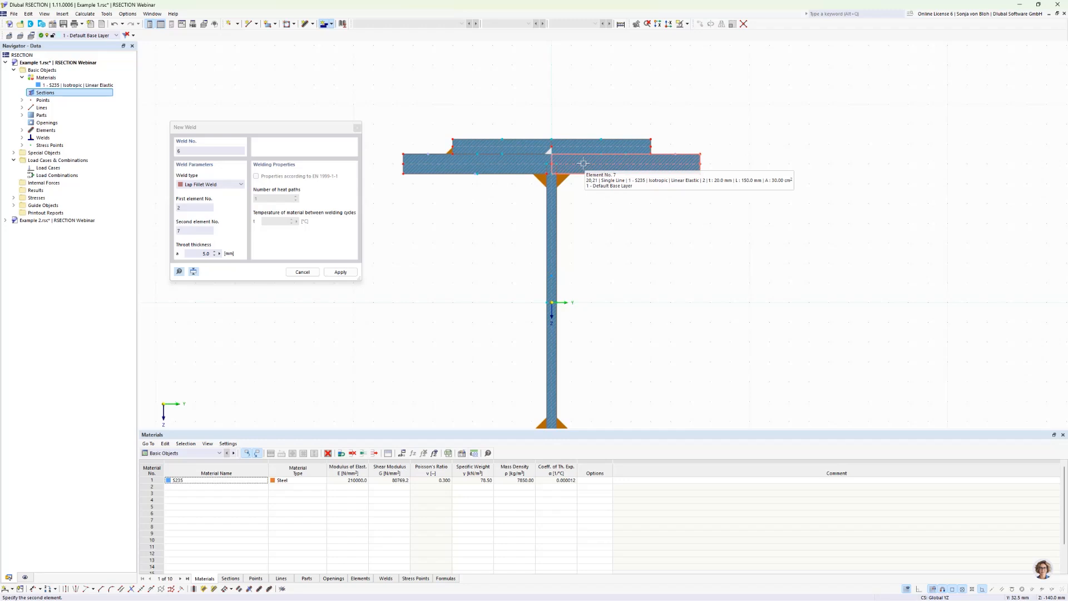
{"action": "left_click", "coordinate": [583, 163]}
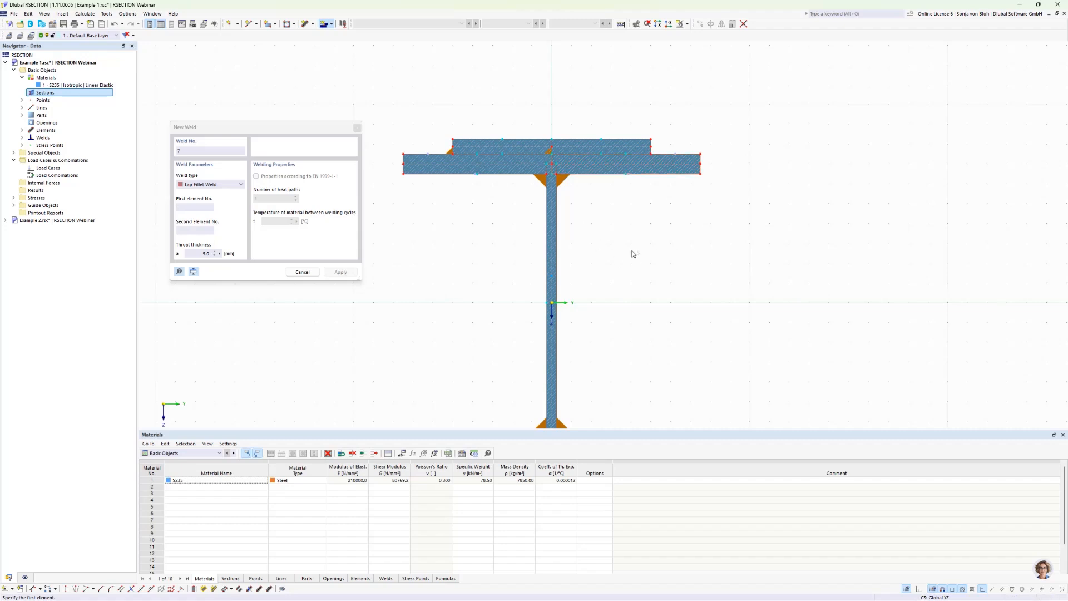
{"action": "key", "text": "Escape"}
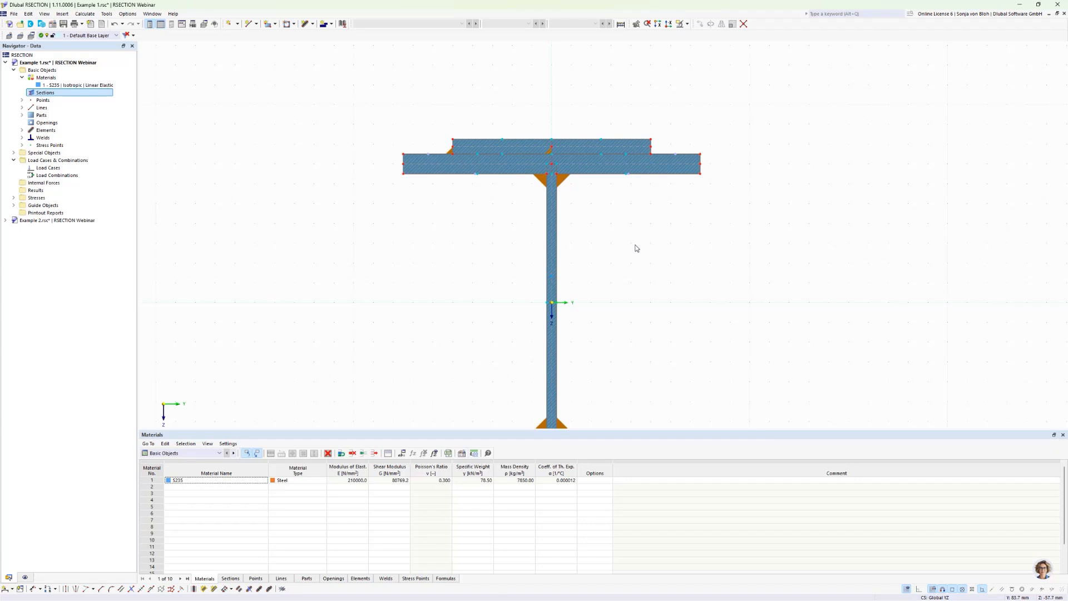
Try moving the misplaced central weld to the cover plate's outer end by reversing the orientation of element 2, and undo the reversal.
{"action": "scroll", "coordinate": [606, 162], "scroll_direction": "up", "scroll_amount": 3}
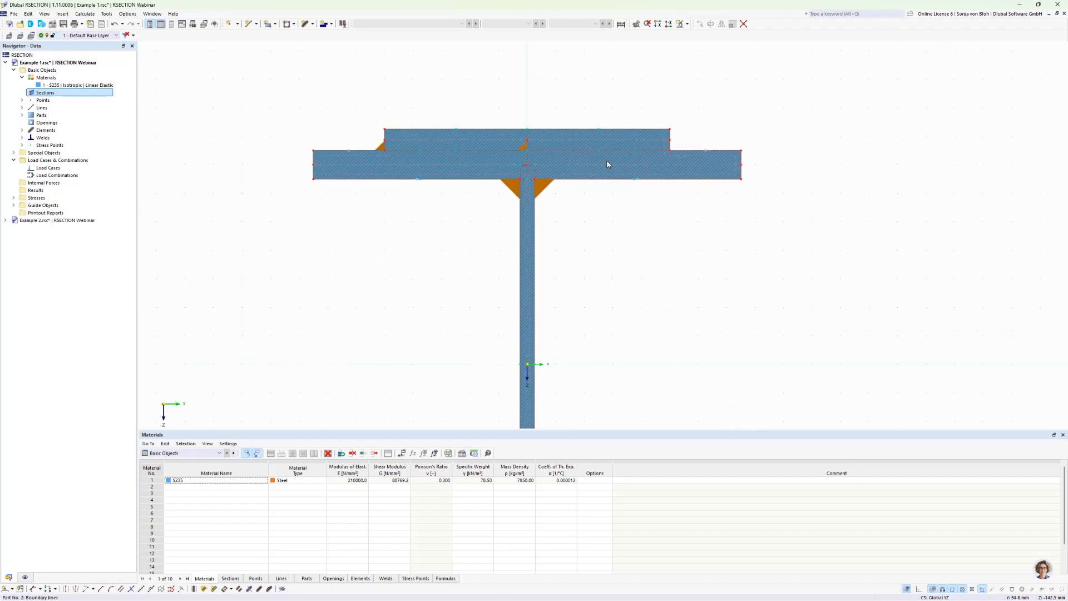
{"action": "left_click", "coordinate": [555, 131]}
{"action": "right_click", "coordinate": [555, 131]}
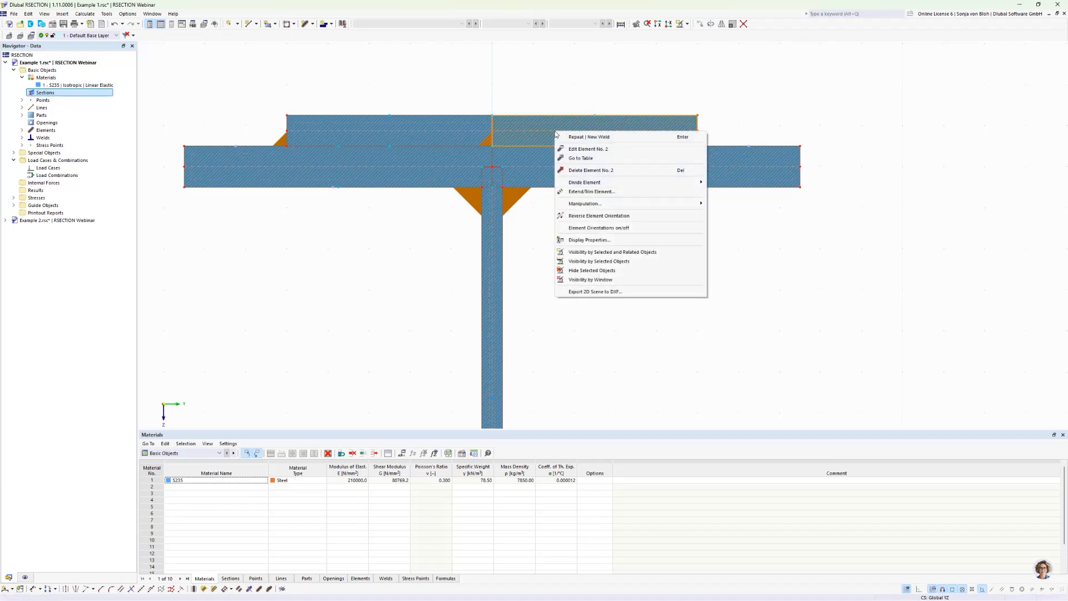
{"action": "left_click", "coordinate": [592, 216]}
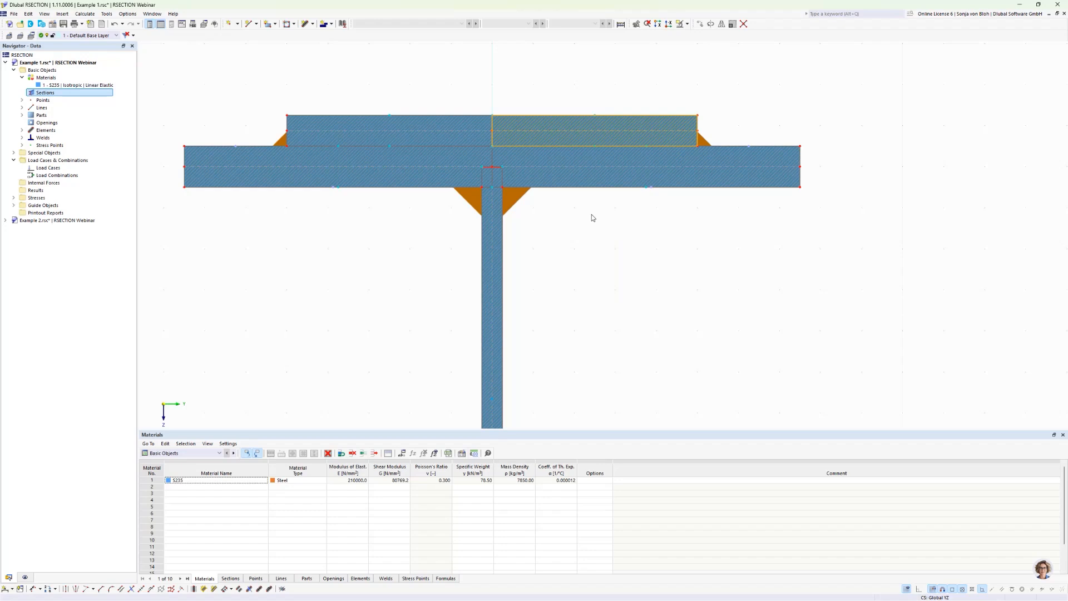
{"action": "left_click", "coordinate": [703, 141]}
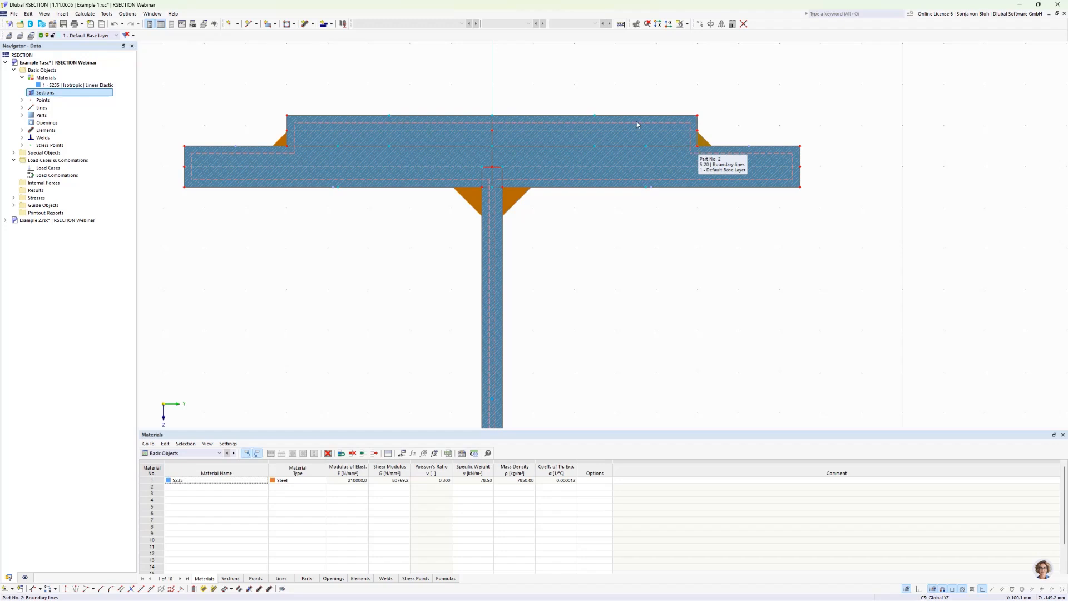
{"action": "left_click", "coordinate": [115, 25]}
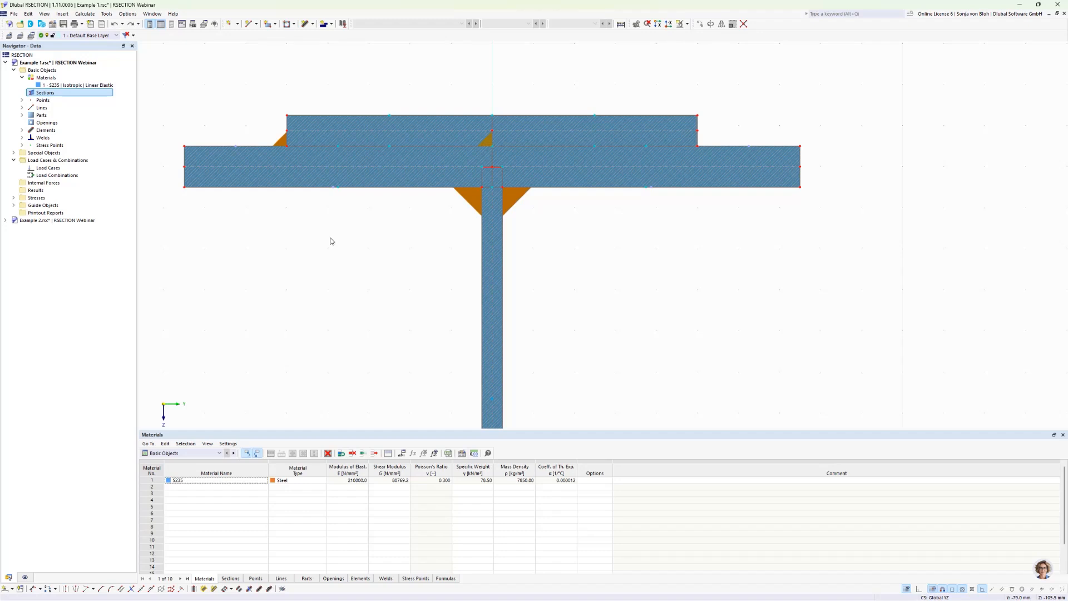
Set the weld position of the misplaced lap fillet weld at the cover plate's middle to "At end of first element".
{"action": "double_click", "coordinate": [486, 141]}
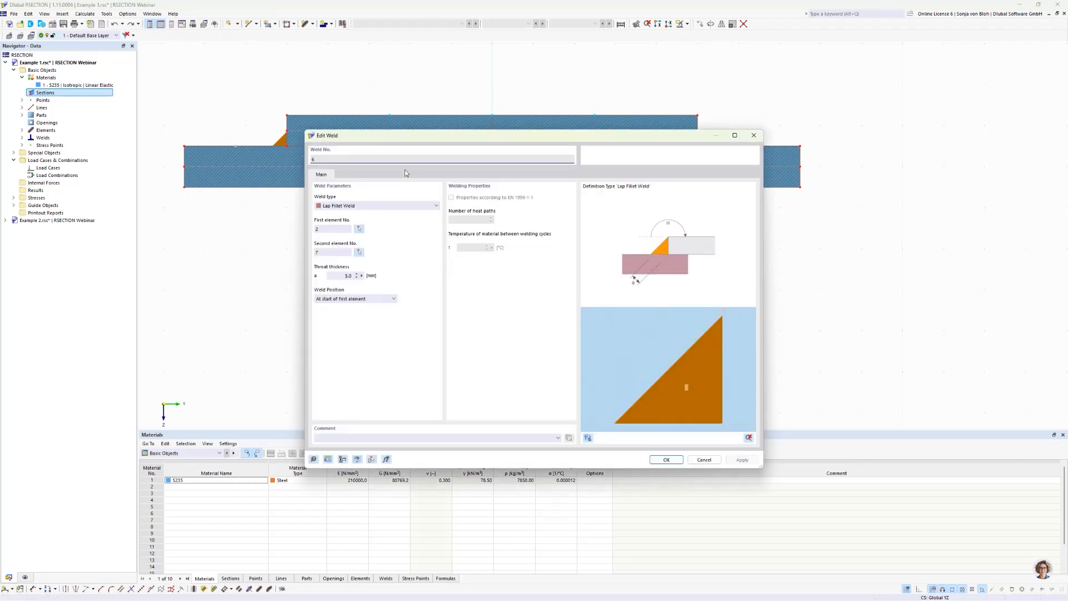
{"action": "left_click", "coordinate": [336, 300]}
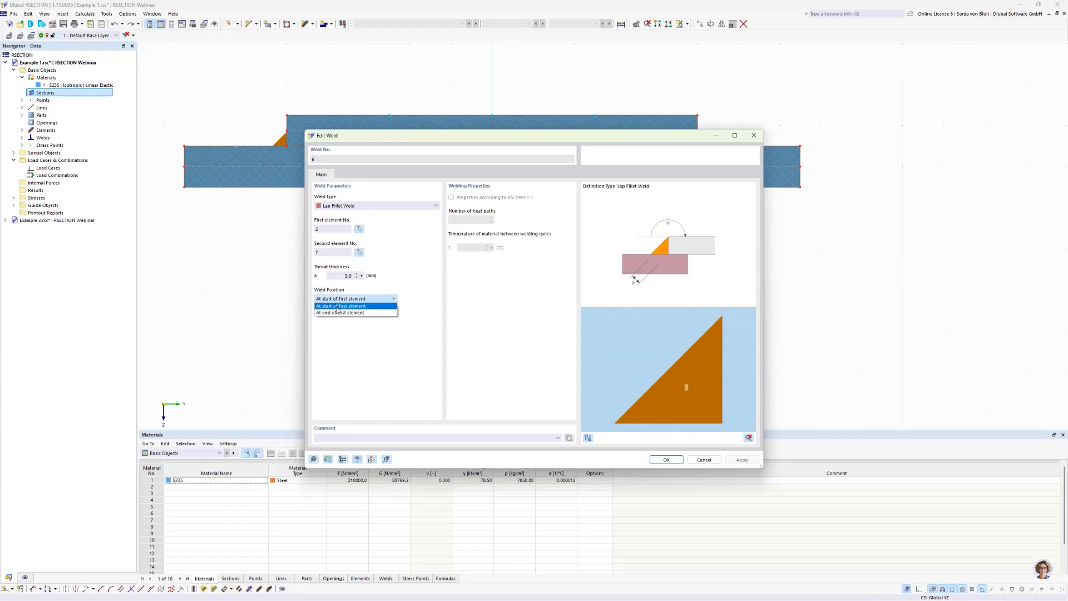
{"action": "left_click", "coordinate": [336, 313]}
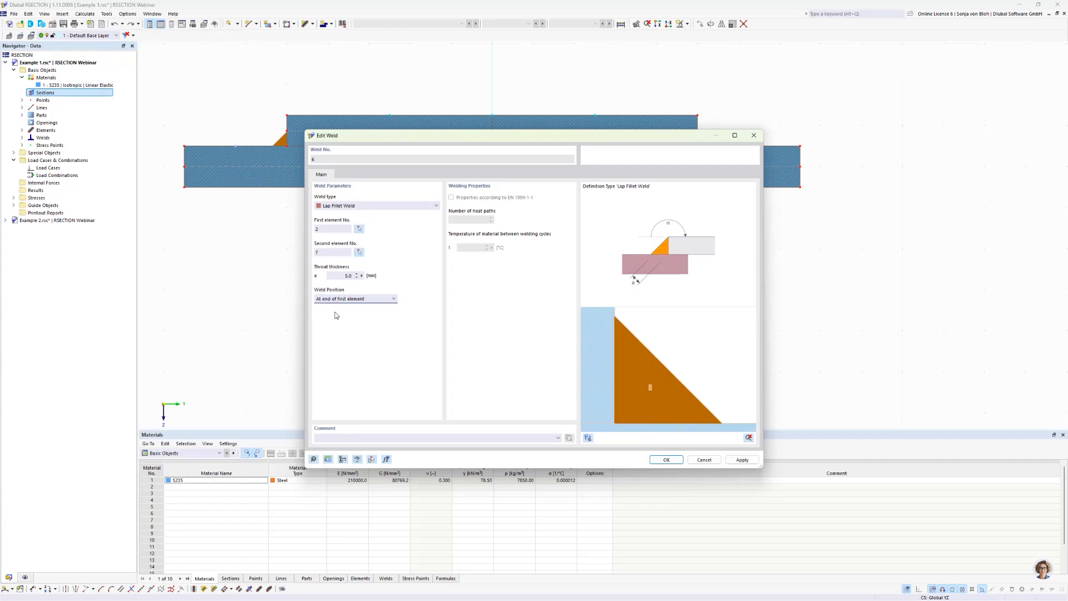
{"action": "left_click", "coordinate": [661, 461]}
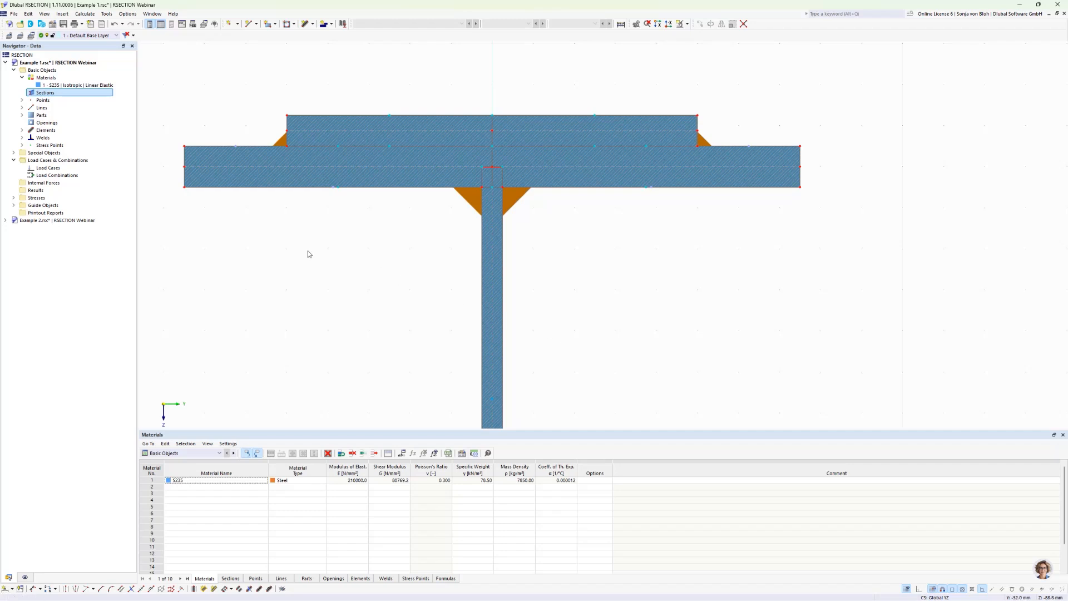
Create a new parametric flat bar section with width b 60 mm and height h 15 mm.
{"action": "right_click", "coordinate": [38, 94]}
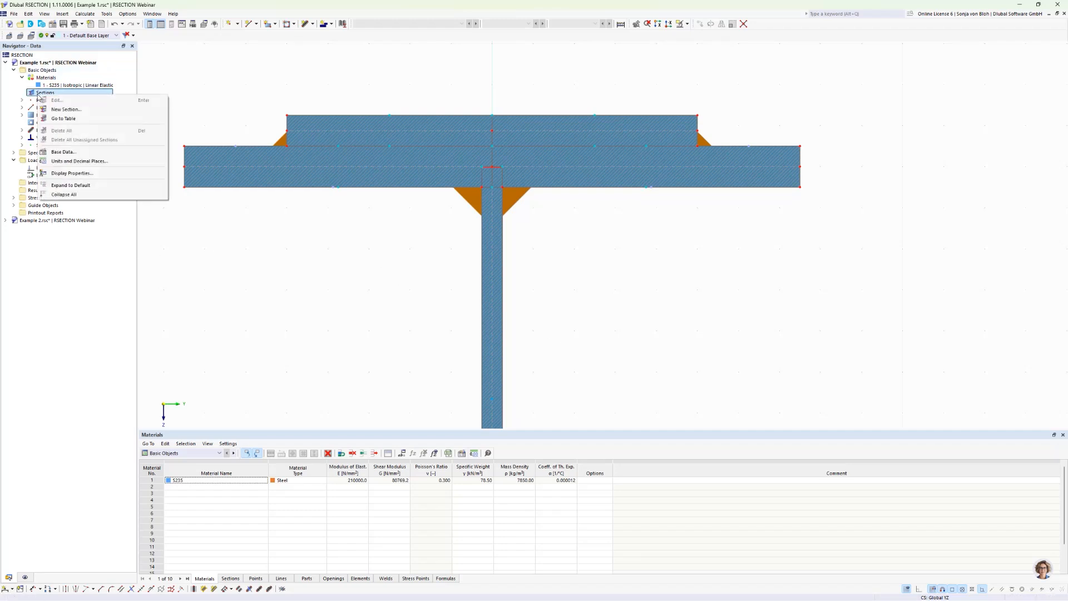
{"action": "left_click", "coordinate": [62, 110]}
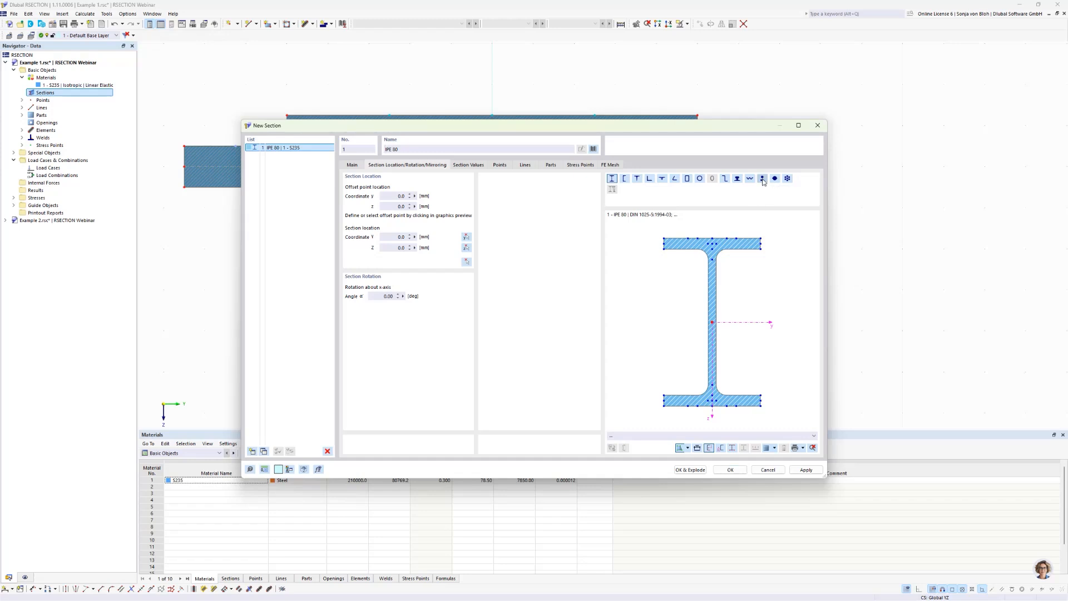
{"action": "left_click", "coordinate": [762, 180]}
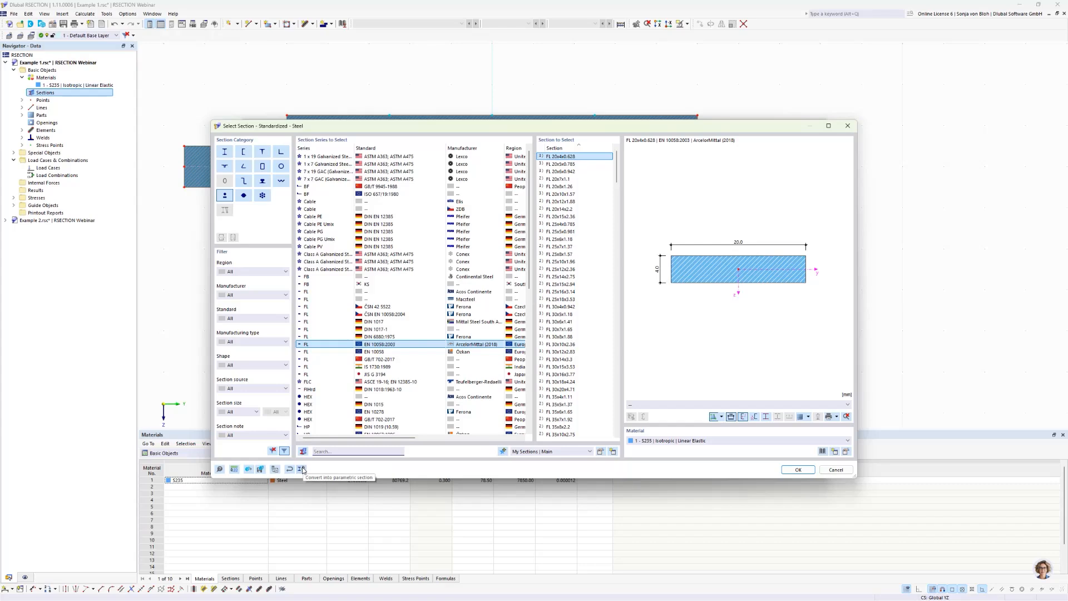
{"action": "left_click", "coordinate": [302, 471]}
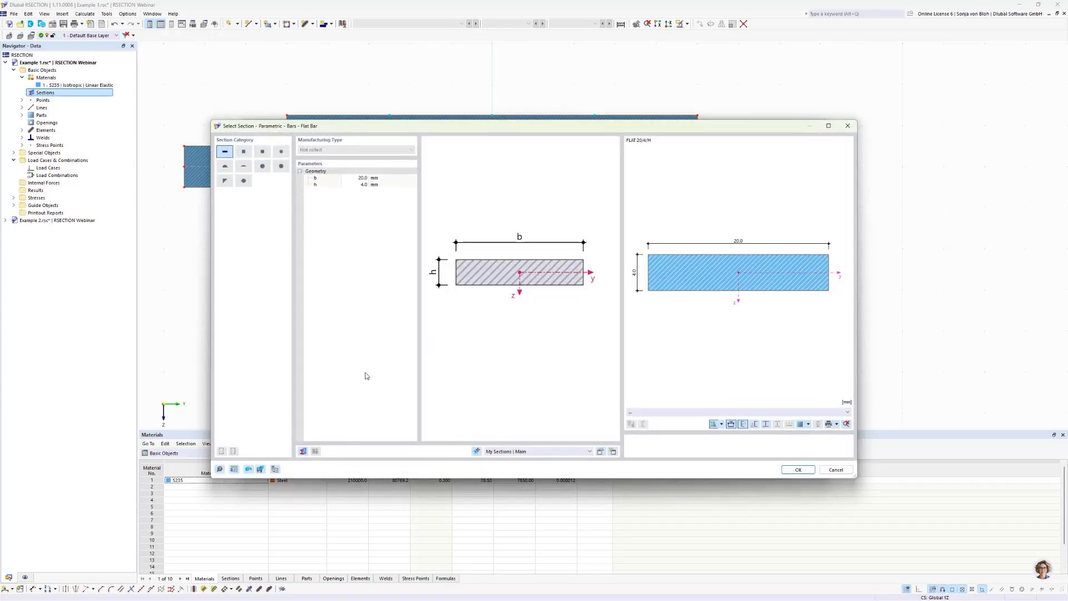
{"action": "left_click", "coordinate": [355, 179]}
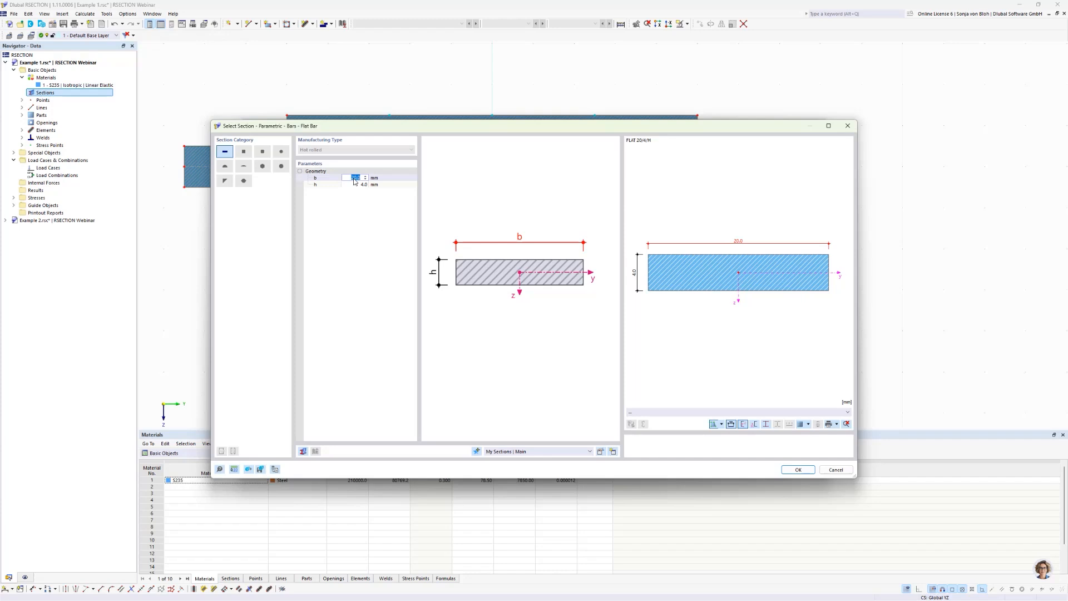
{"action": "type", "text": "60"}
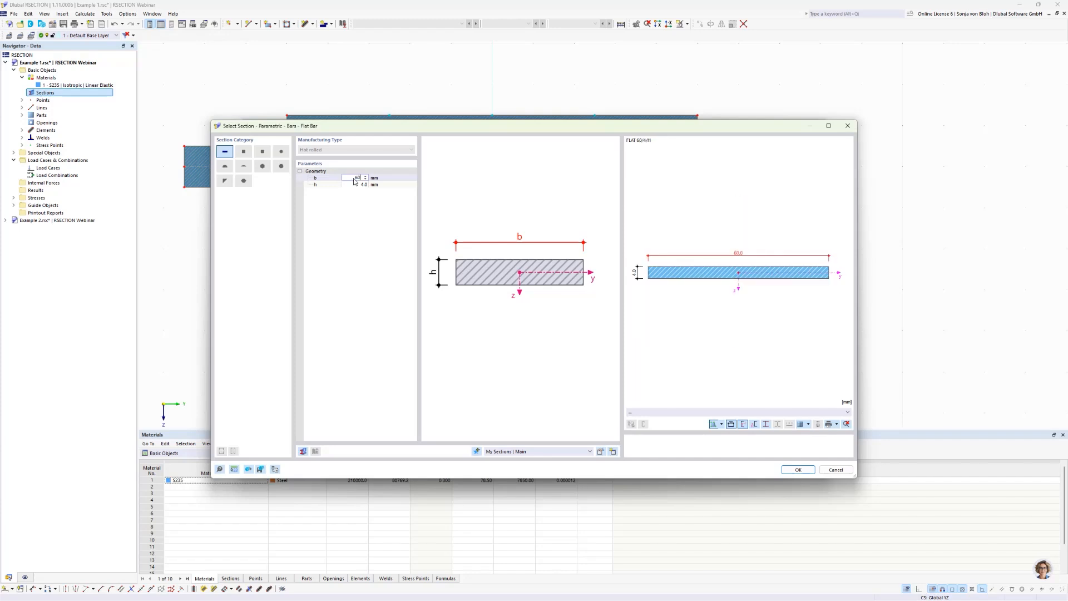
{"action": "left_click", "coordinate": [356, 185]}
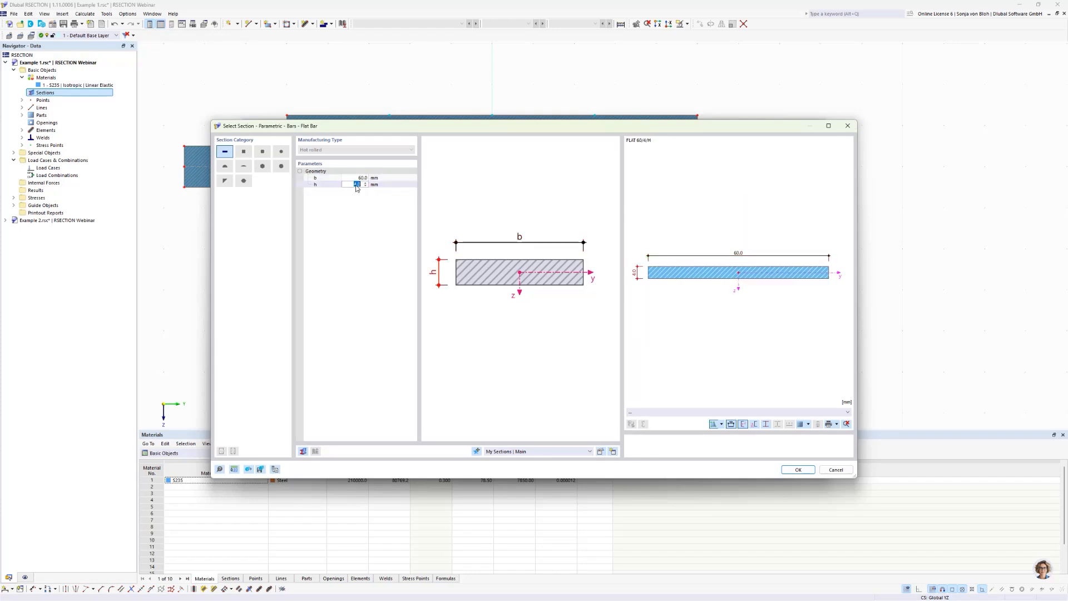
{"action": "type", "text": "15"}
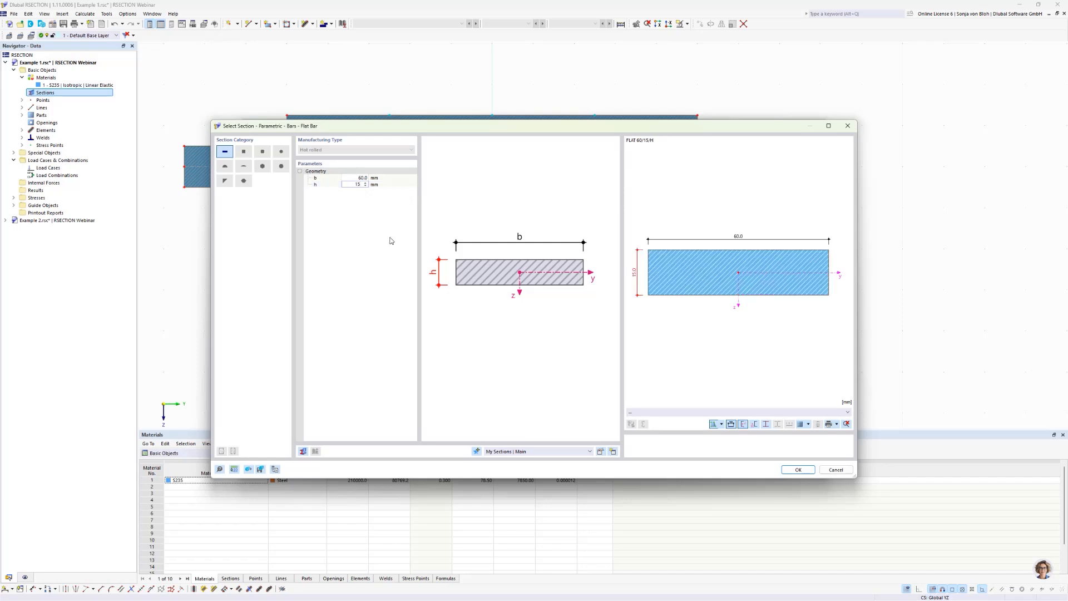
{"action": "left_click", "coordinate": [796, 469]}
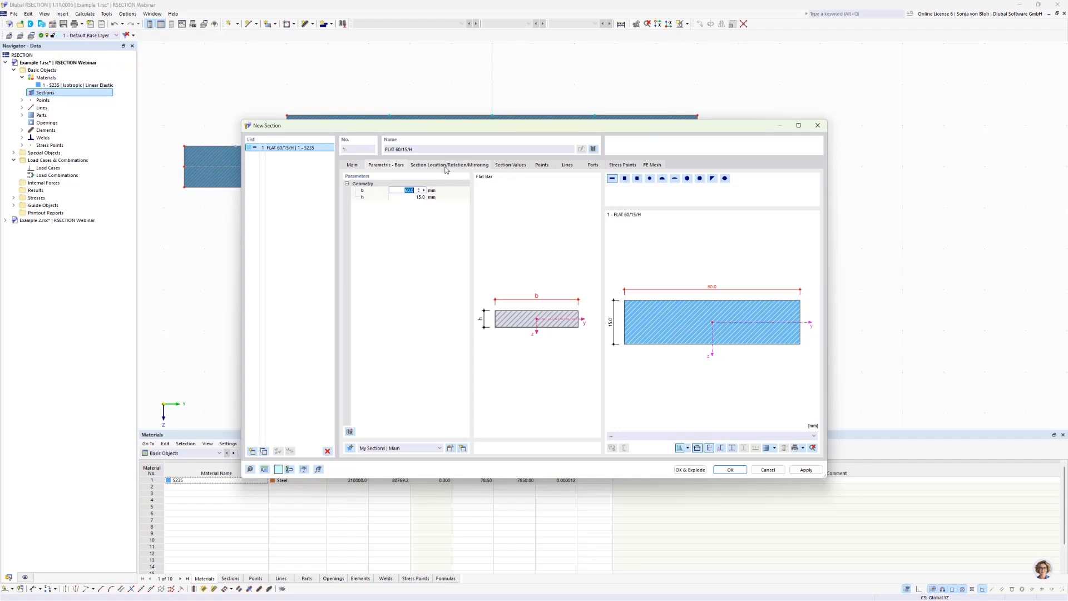
Rotate the flat bar 90°, place its upper inner corner on the top flange's lower corner at Y -150, Z -130 mm, and explode it.
{"action": "left_click", "coordinate": [462, 166]}
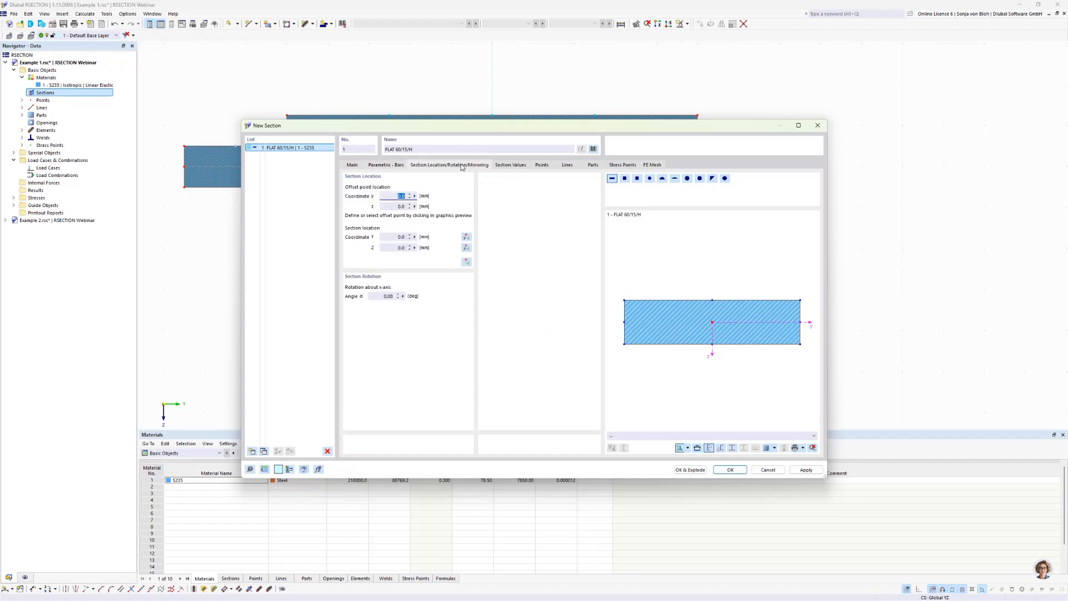
{"action": "left_click", "coordinate": [383, 297]}
{"action": "type", "text": "90"}
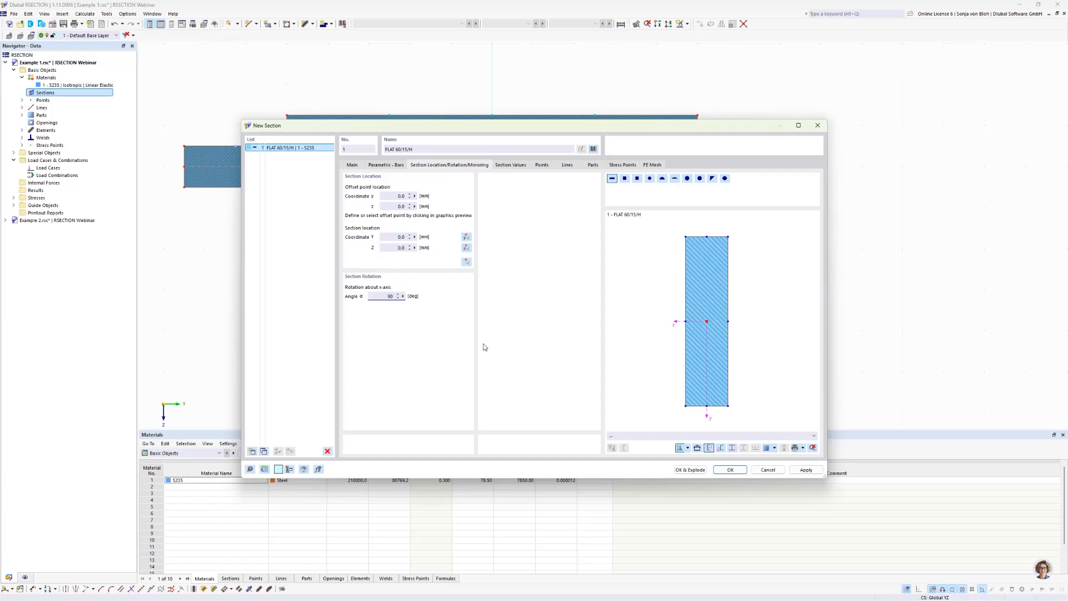
{"action": "left_click", "coordinate": [728, 236]}
{"action": "left_click", "coordinate": [466, 262]}
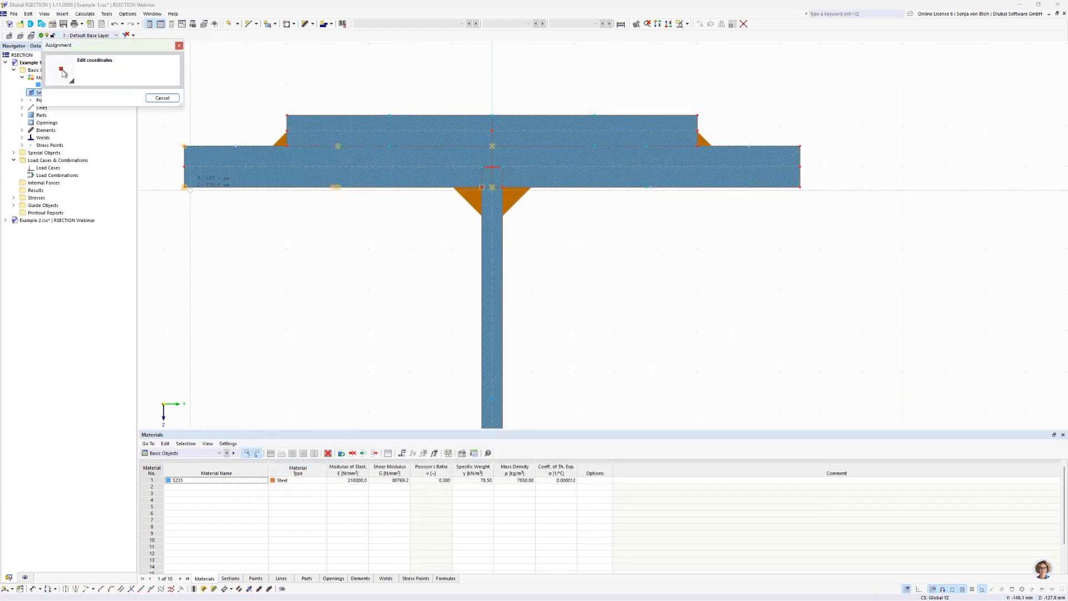
{"action": "left_click", "coordinate": [184, 187]}
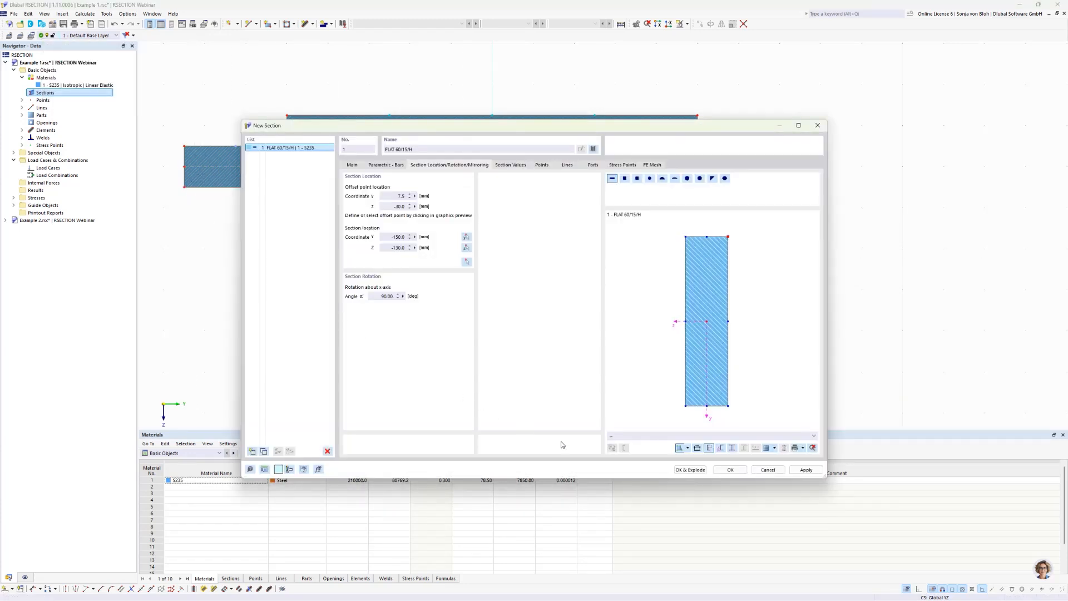
{"action": "left_click", "coordinate": [690, 470]}
Copy the vertical flat bar once to the top flange's opposite end with a displacement vector of Y 315, Z 0 mm.
{"action": "middle_click_drag", "start_coordinate": [320, 351], "coordinate": [375, 332]}
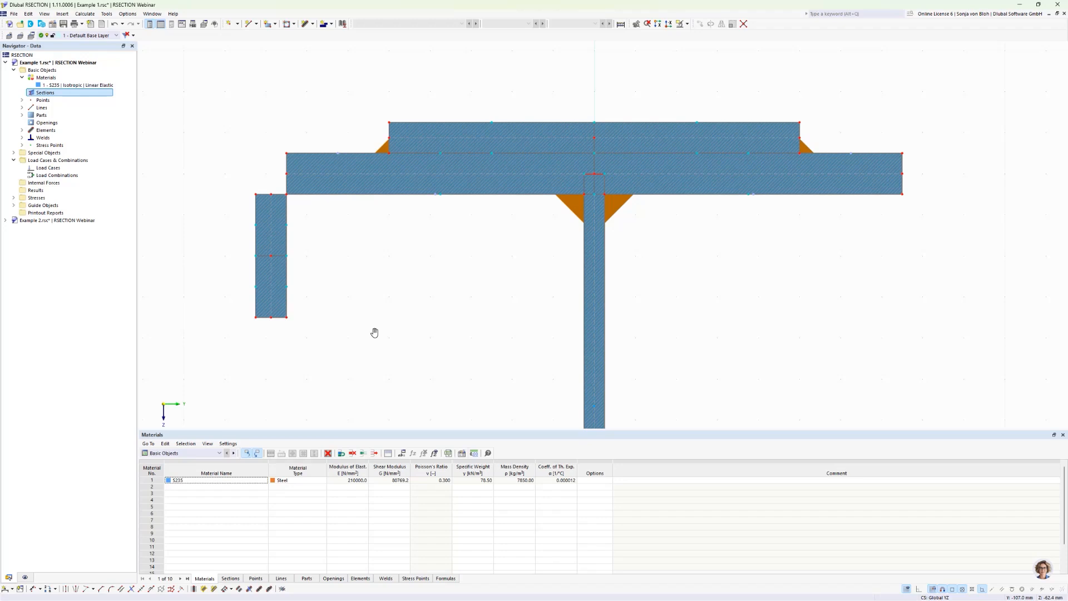
{"action": "left_click_drag", "start_coordinate": [222, 189], "coordinate": [359, 336]}
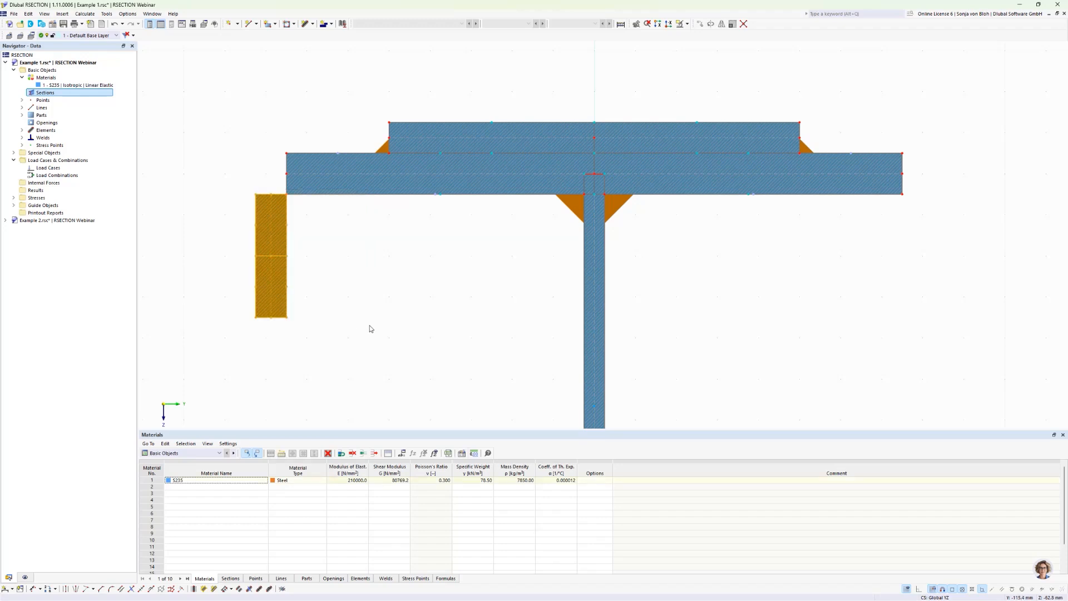
{"action": "left_click", "coordinate": [701, 25]}
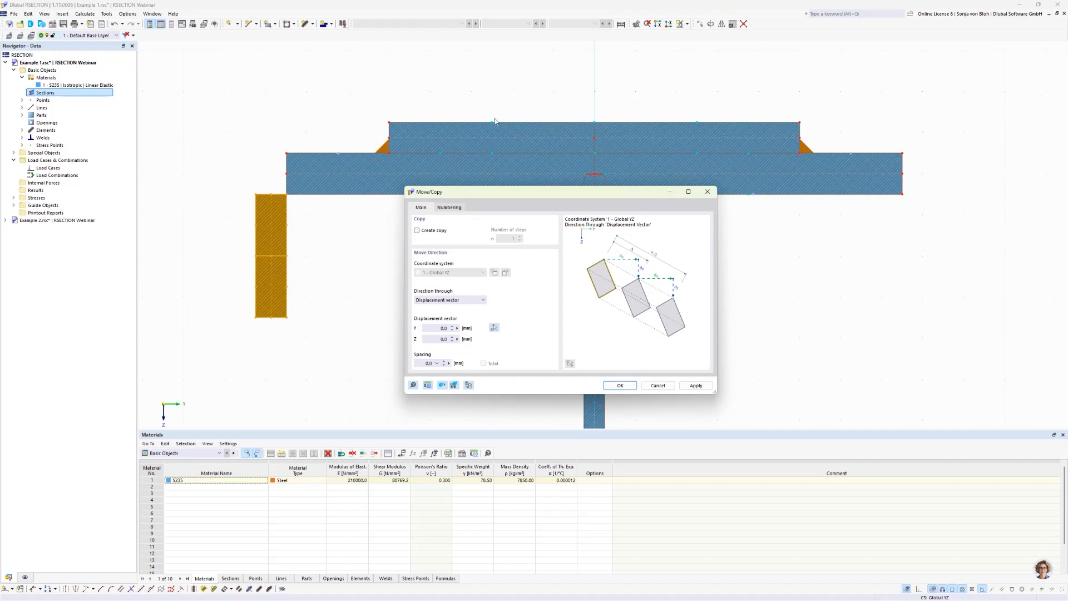
{"action": "left_click", "coordinate": [417, 230]}
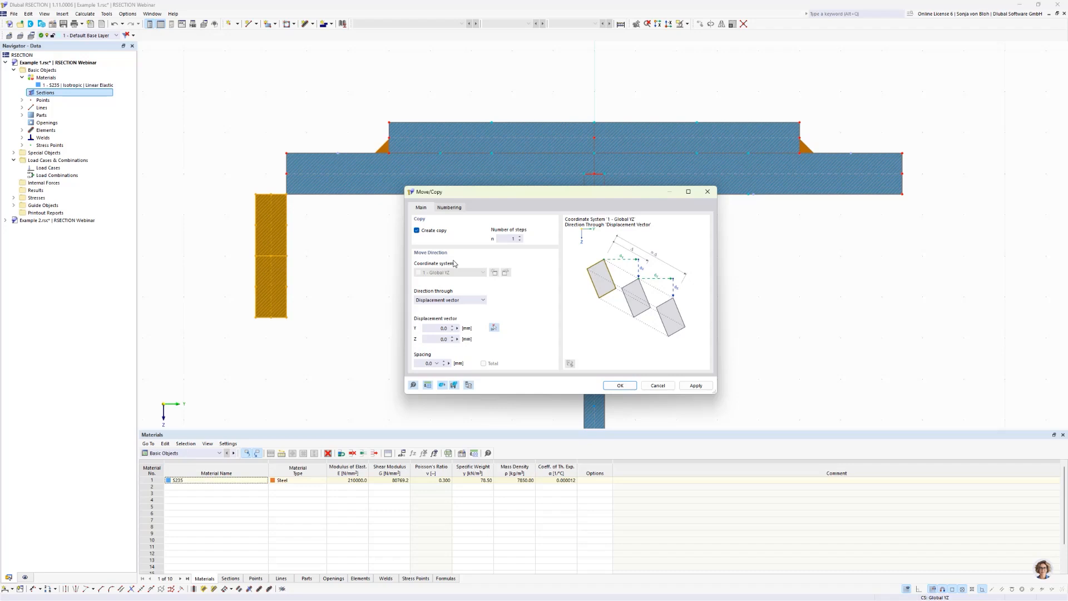
{"action": "left_click", "coordinate": [494, 327]}
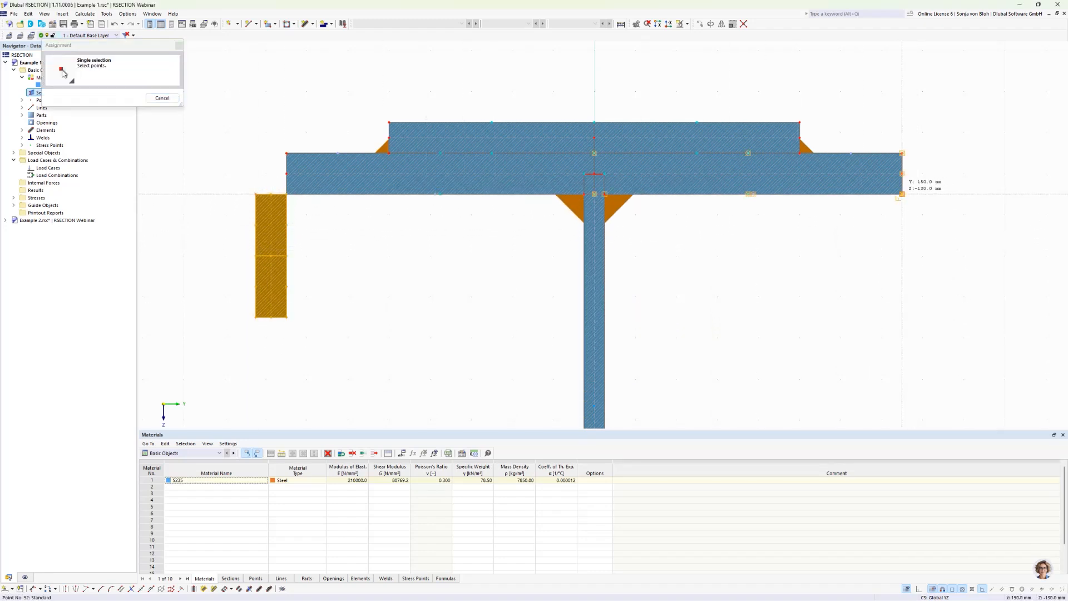
{"action": "left_click", "coordinate": [902, 194]}
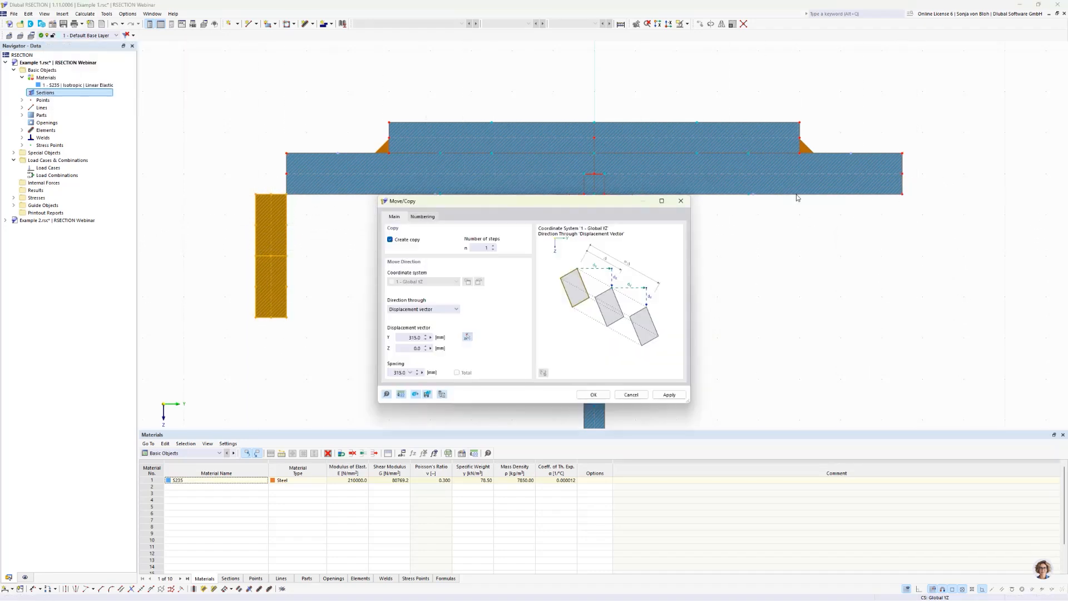
{"action": "left_click", "coordinate": [593, 395]}
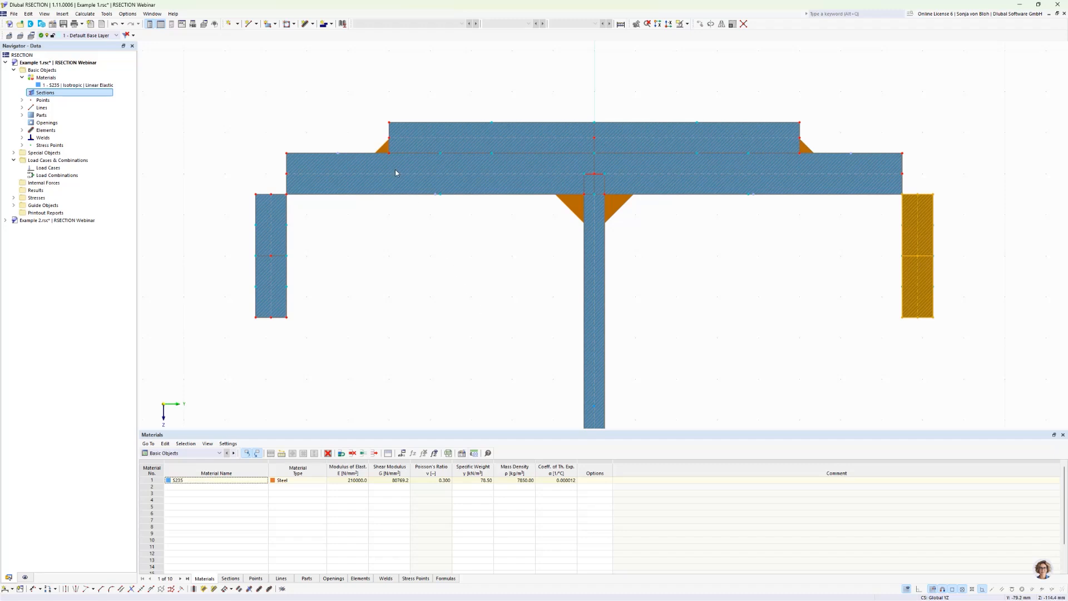
Add corner fillet welds with 5 mm throat thickness between the top flange and both vertical flat bars.
{"action": "left_click", "coordinate": [332, 24]}
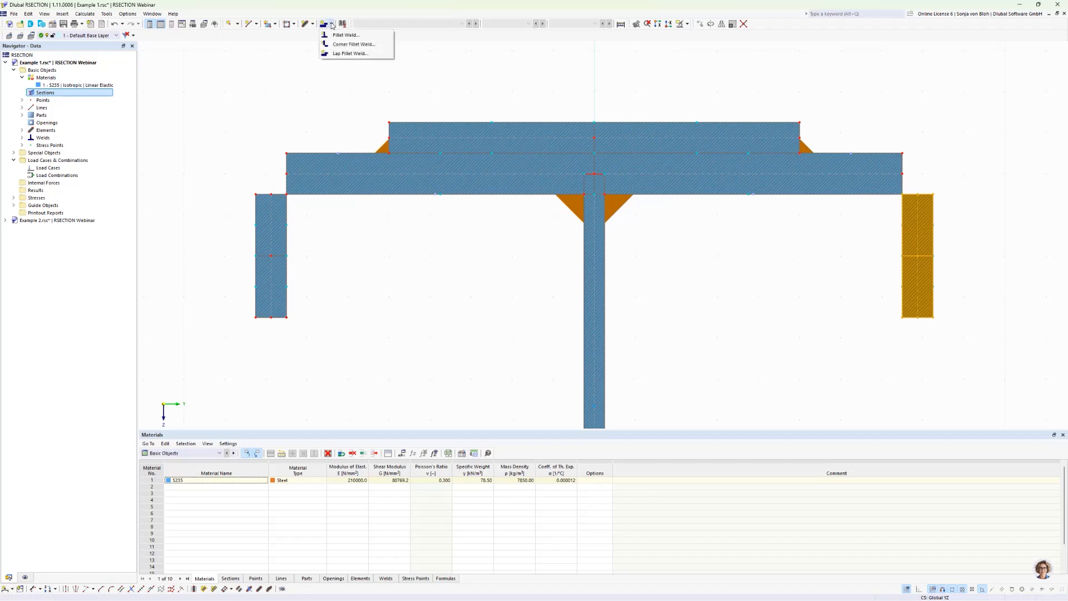
{"action": "left_click", "coordinate": [360, 45]}
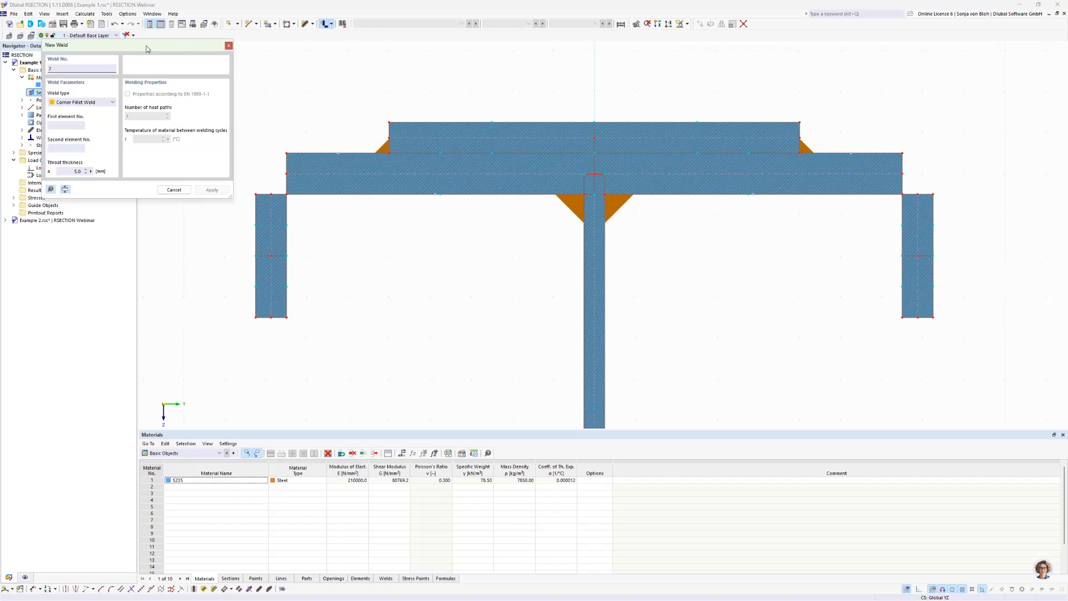
{"action": "left_click_drag", "start_coordinate": [146, 49], "coordinate": [204, 116]}
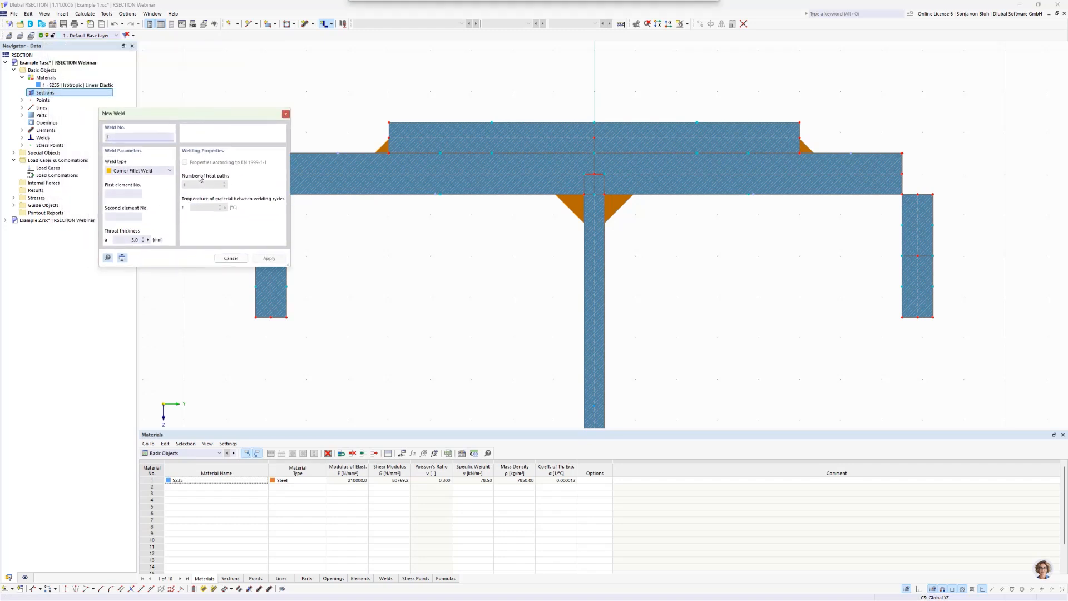
{"action": "left_click", "coordinate": [127, 239]}
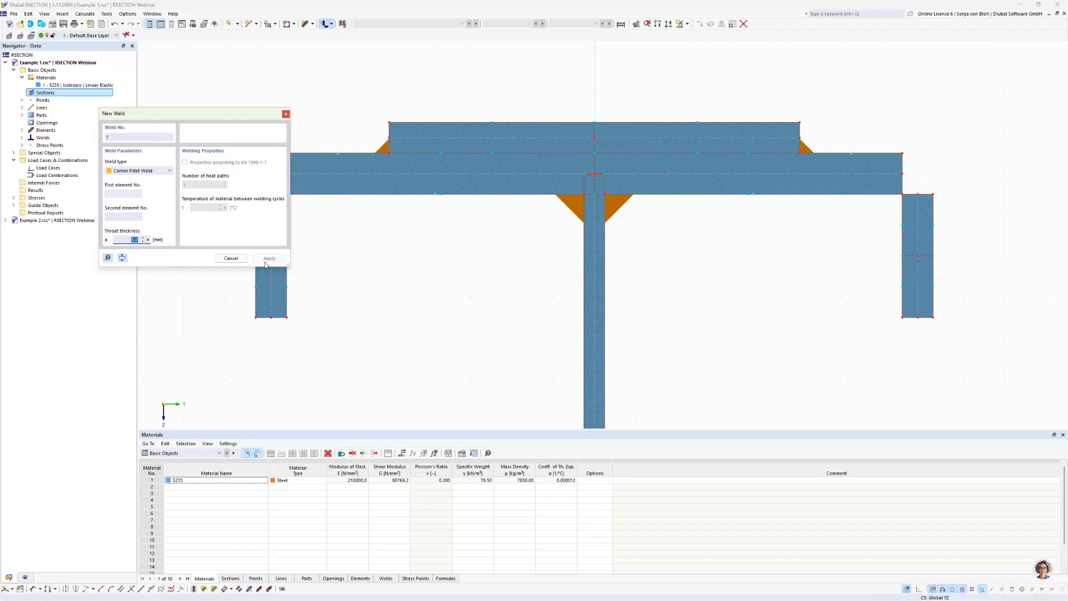
{"action": "middle_click_drag", "start_coordinate": [411, 284], "coordinate": [504, 291]}
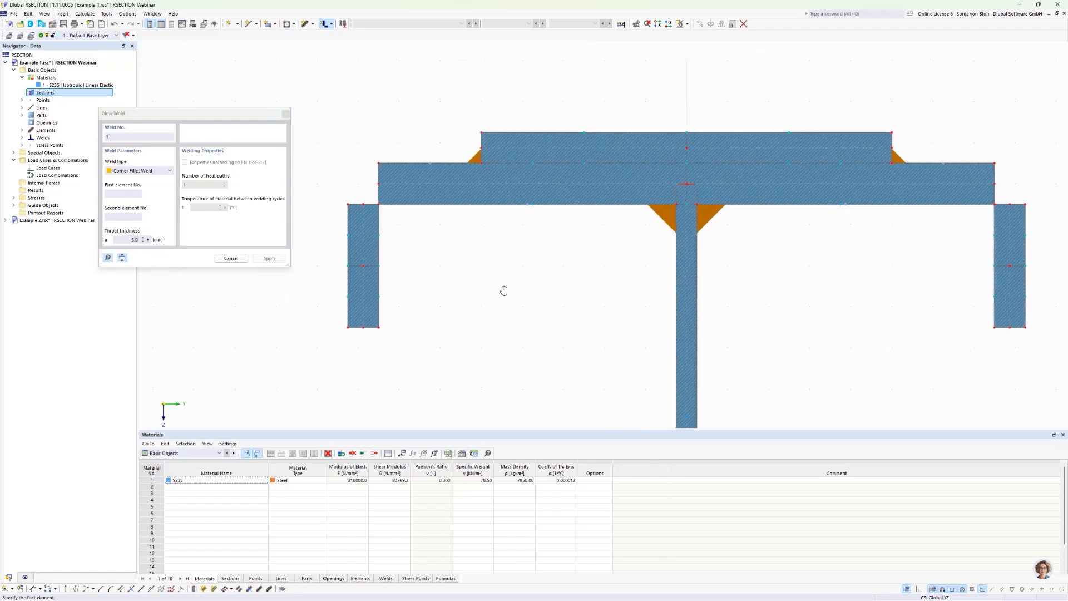
{"action": "left_click", "coordinate": [360, 238]}
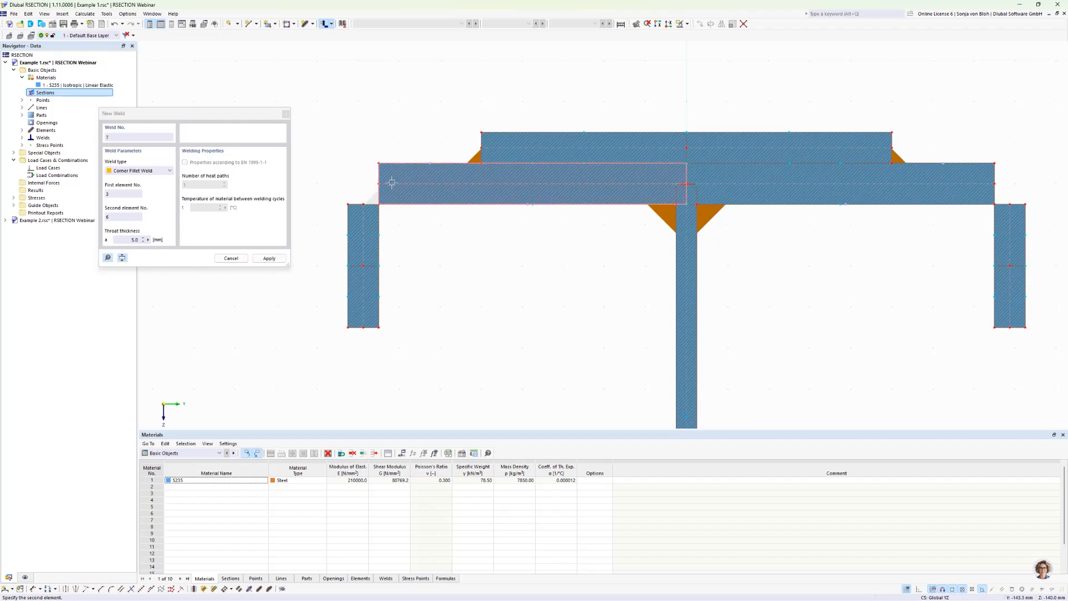
{"action": "left_click", "coordinate": [396, 190]}
{"action": "left_click", "coordinate": [812, 182]}
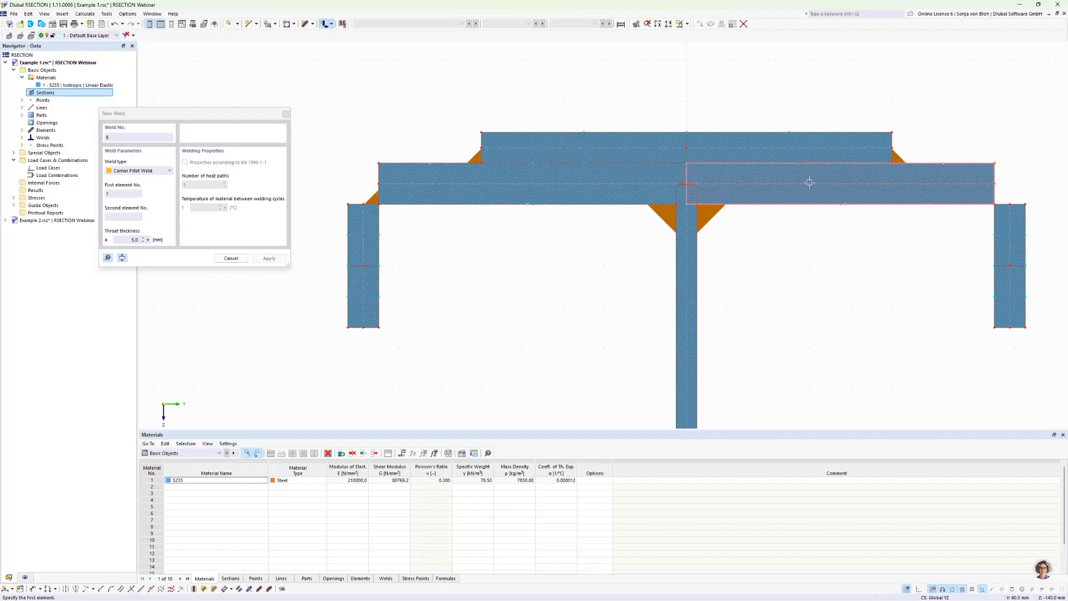
{"action": "left_click", "coordinate": [1010, 248]}
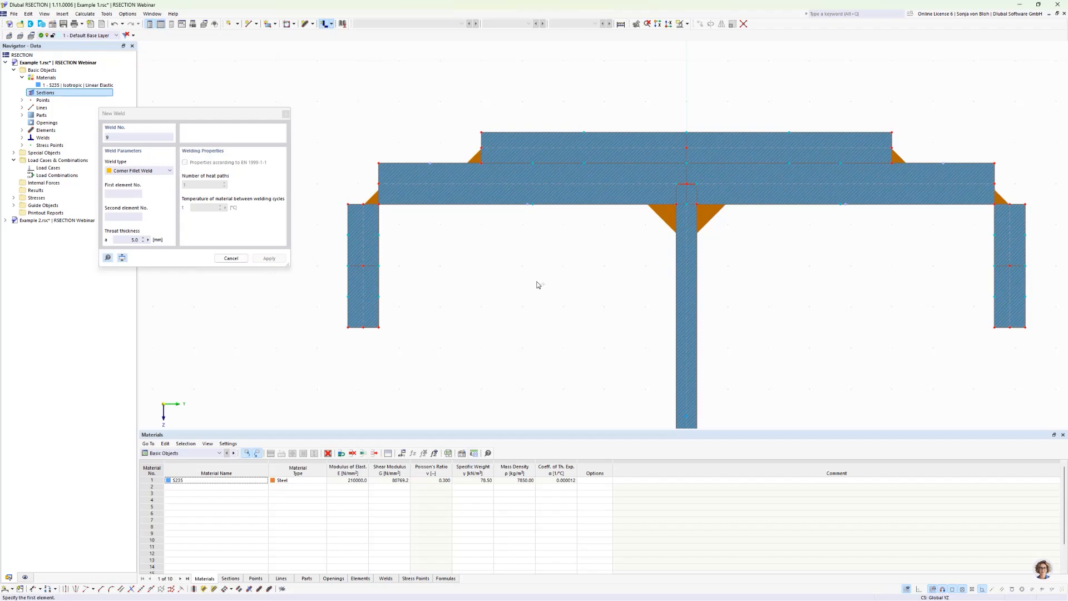
{"action": "key", "text": "Escape"}
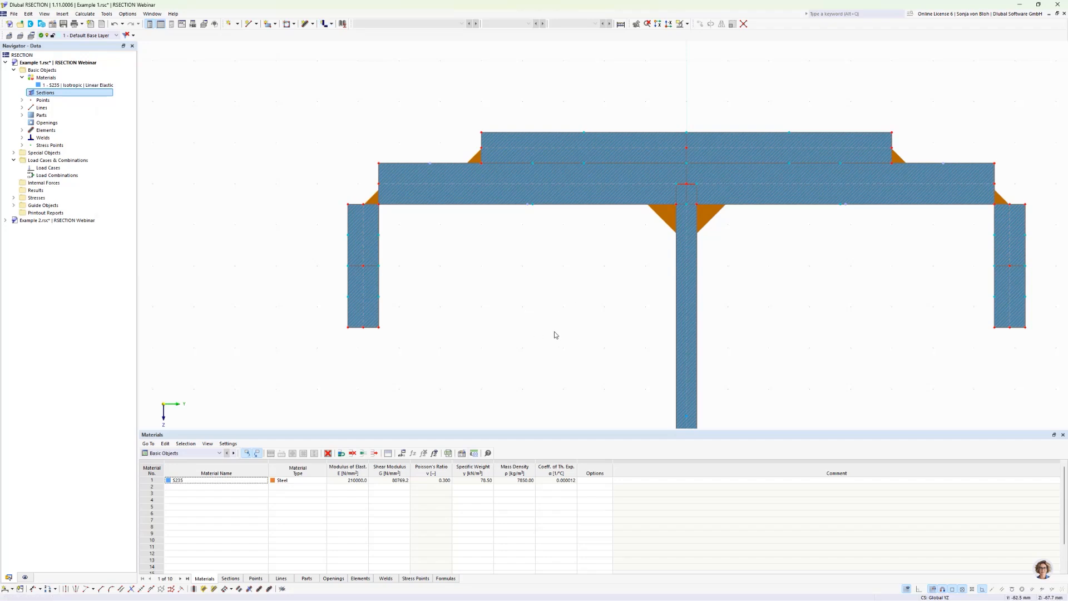
Create load case LC1 named "Design" with the Permanent action category.
{"action": "key", "text": "F8"}
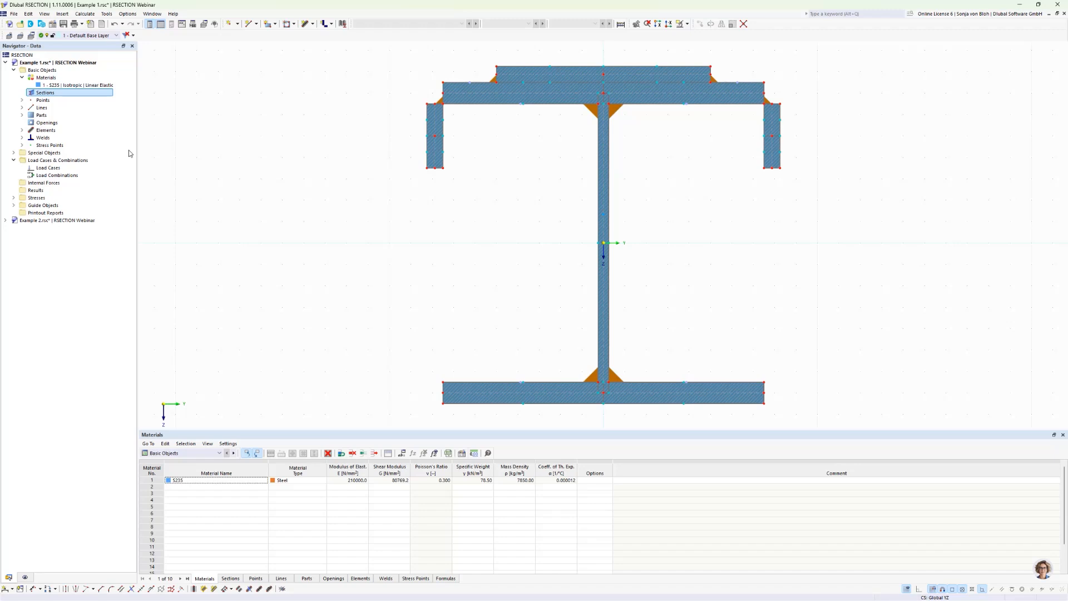
{"action": "right_click", "coordinate": [55, 168]}
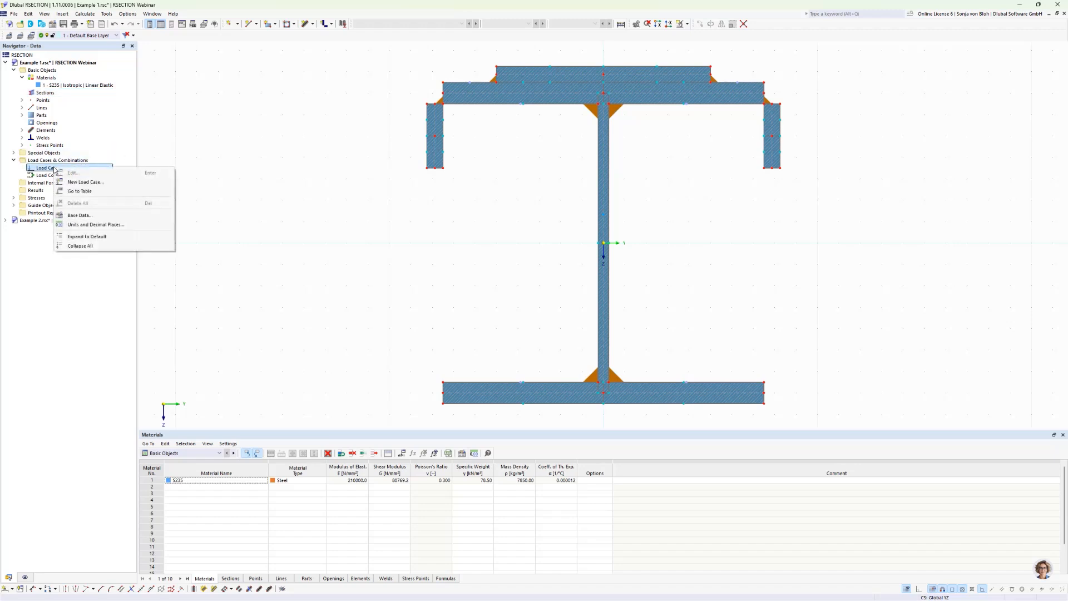
{"action": "left_click", "coordinate": [81, 183]}
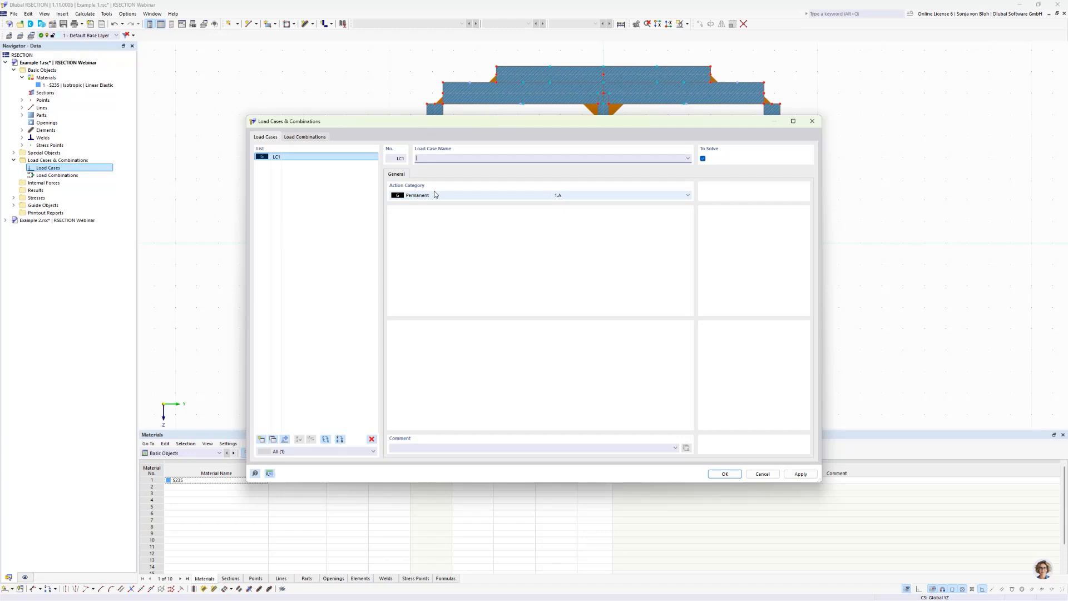
{"action": "type", "text": "Design"}
{"action": "left_click", "coordinate": [724, 475]}
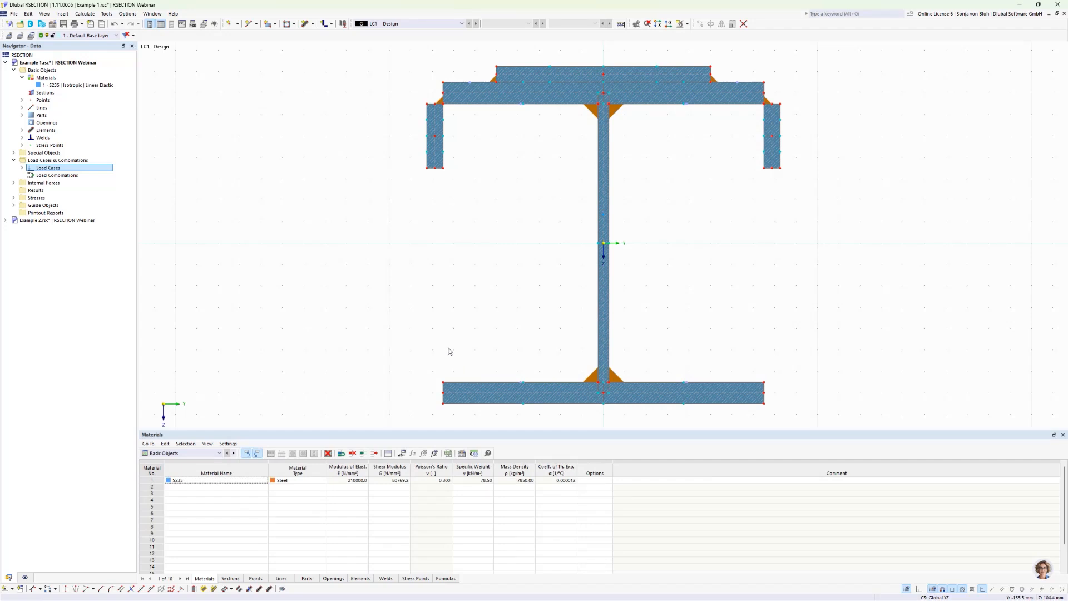
Define internal forces for load case LC1 on member 1 at location 0 m with a shear force Vz of 150 kN.
{"action": "left_click", "coordinate": [14, 183]}
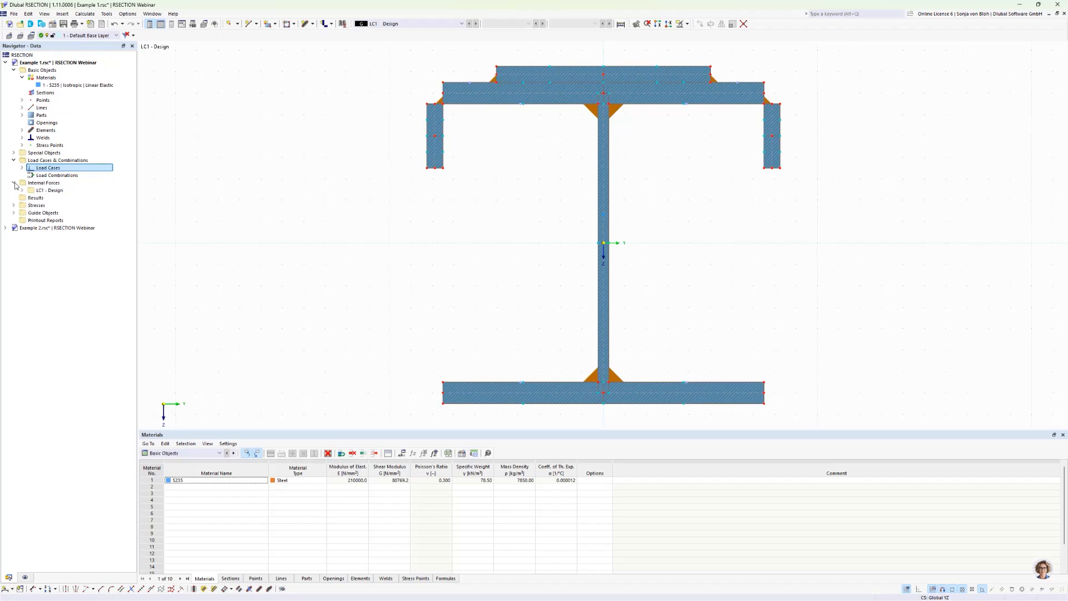
{"action": "left_click", "coordinate": [22, 190]}
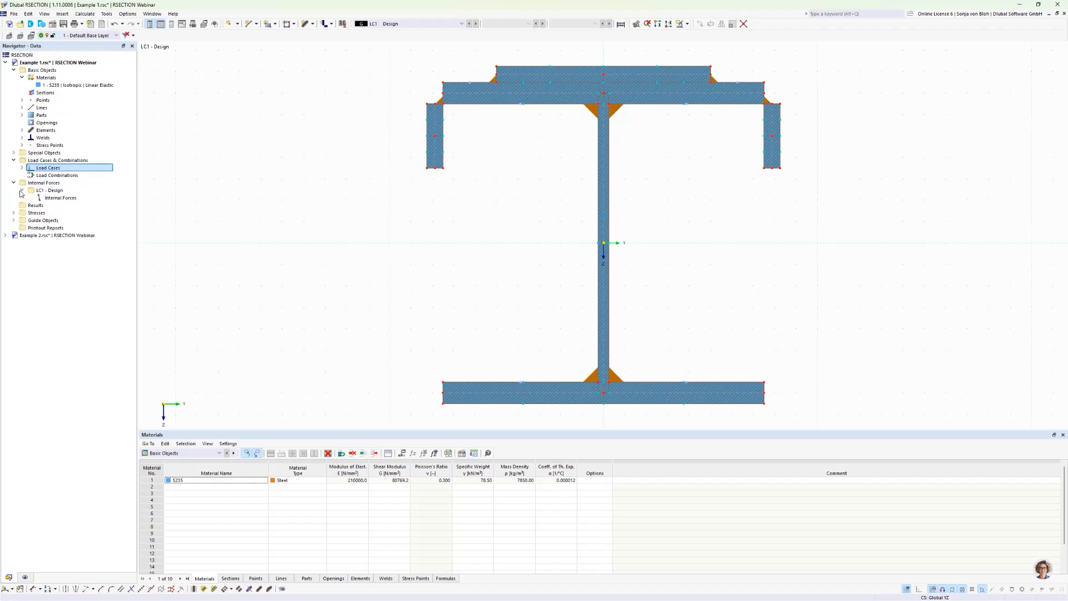
{"action": "double_click", "coordinate": [60, 199]}
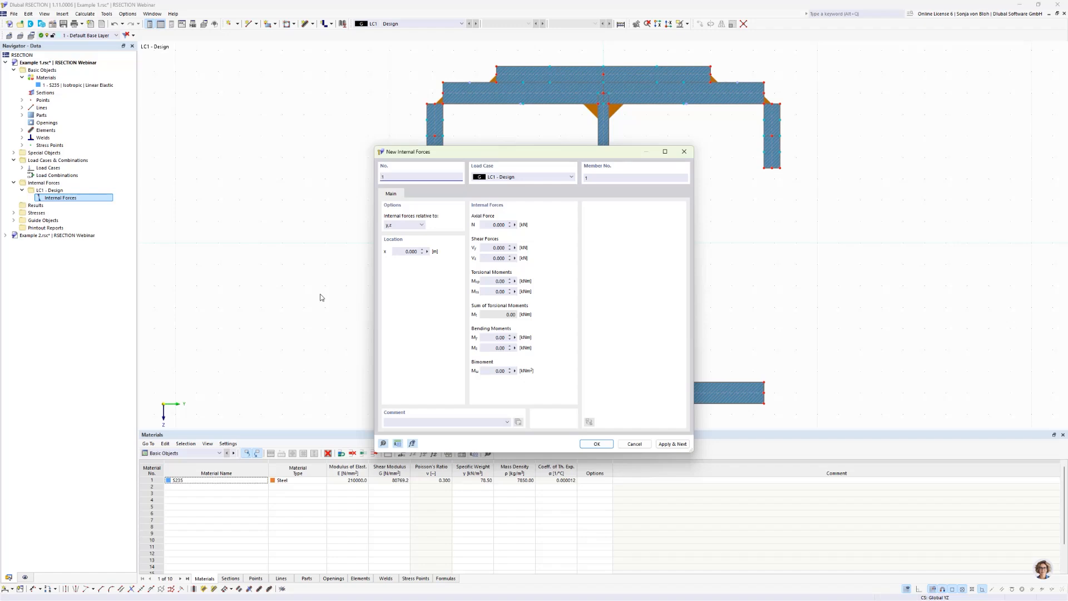
{"action": "left_click", "coordinate": [495, 258]}
{"action": "type", "text": "150"}
{"action": "left_click", "coordinate": [596, 443]}
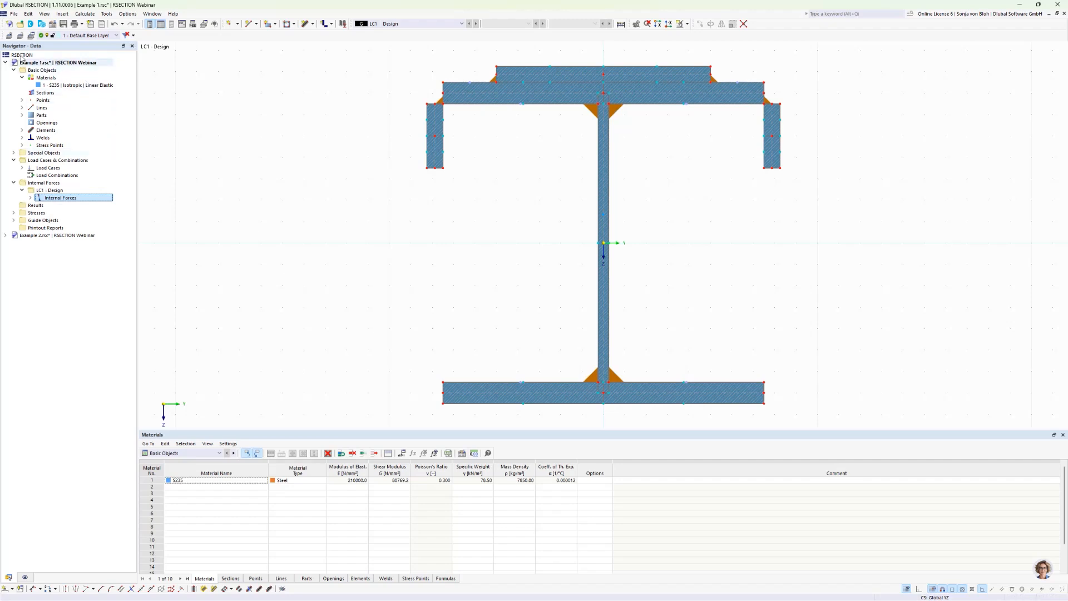
Examine the limit stress type options for the total shear stress τtot in the weld stress configuration, keeping Limit Shear Stress.
{"action": "left_click", "coordinate": [13, 212]}
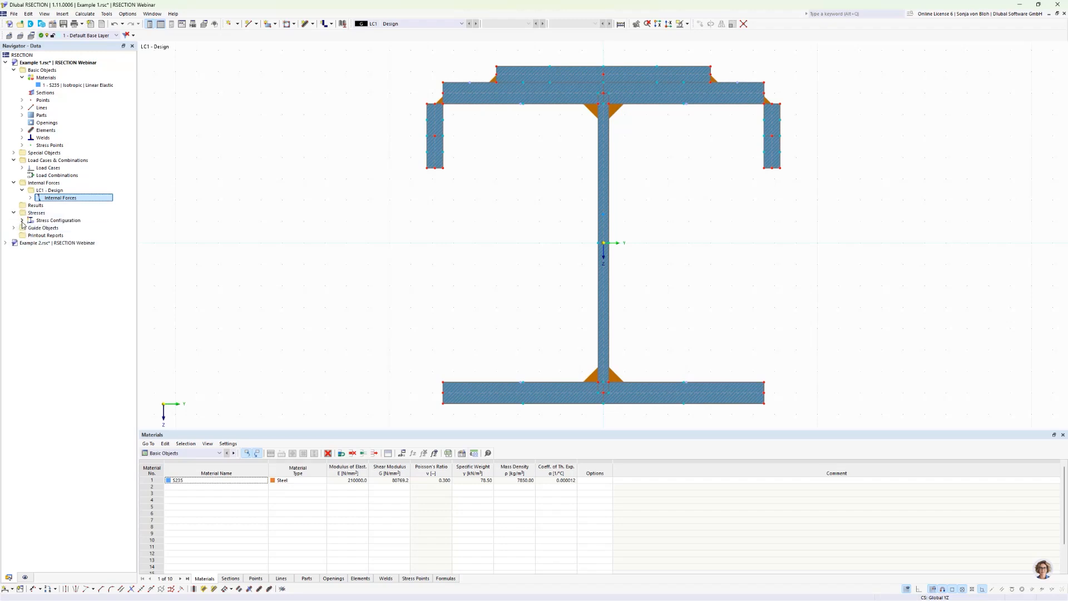
{"action": "left_click", "coordinate": [22, 220]}
{"action": "double_click", "coordinate": [70, 237]}
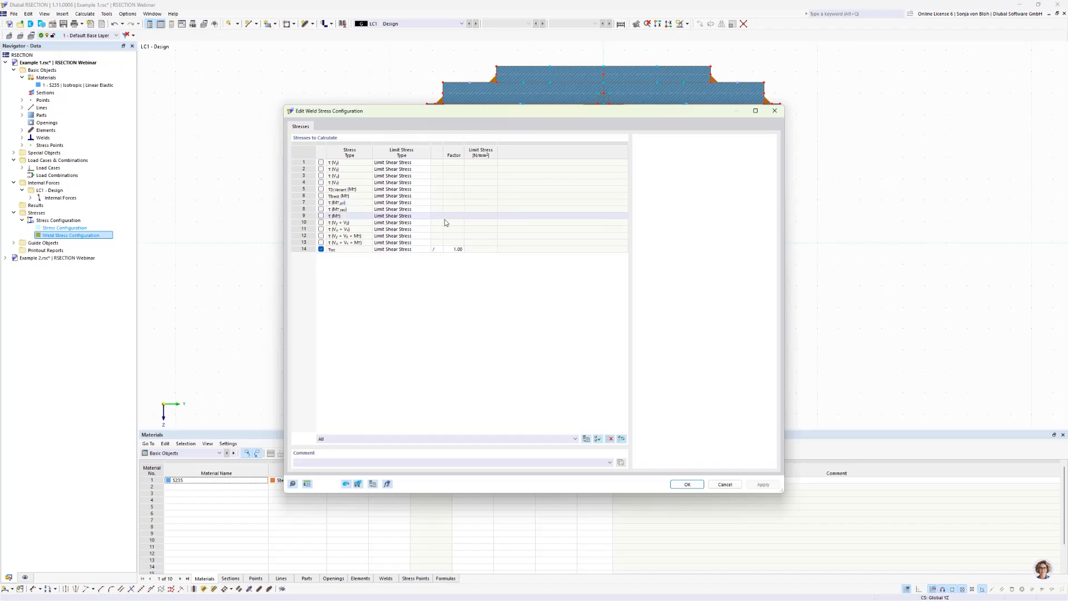
{"action": "left_click", "coordinate": [414, 250]}
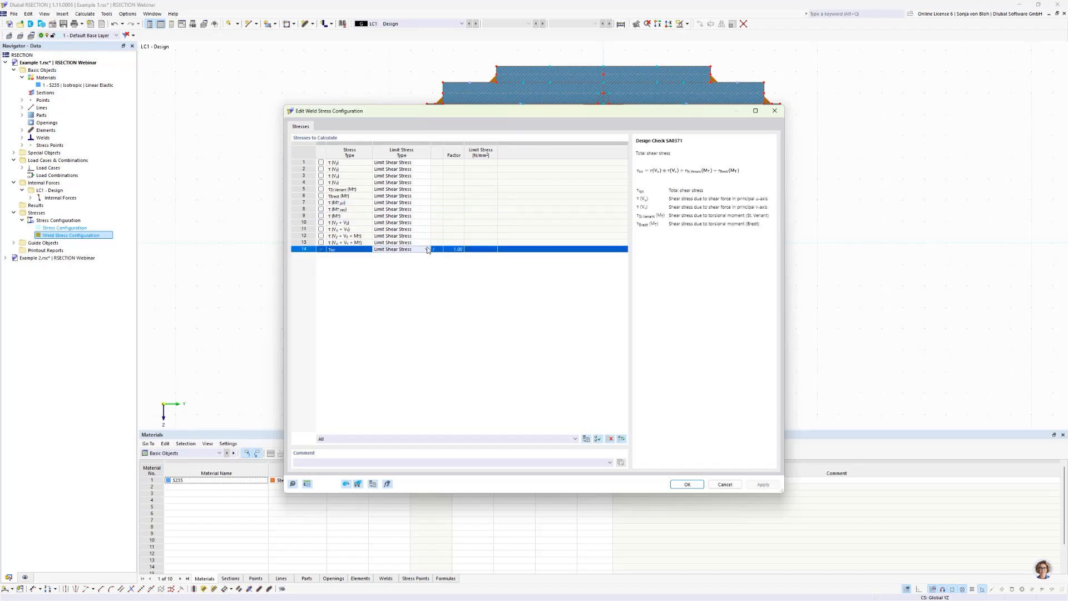
{"action": "left_click", "coordinate": [428, 249]}
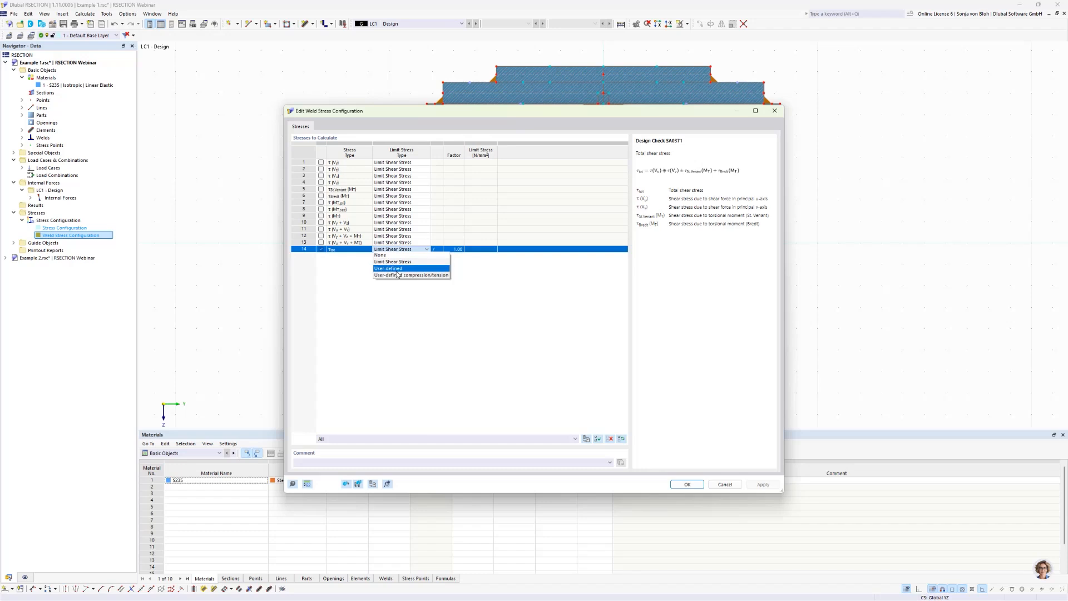
{"action": "left_click", "coordinate": [526, 268]}
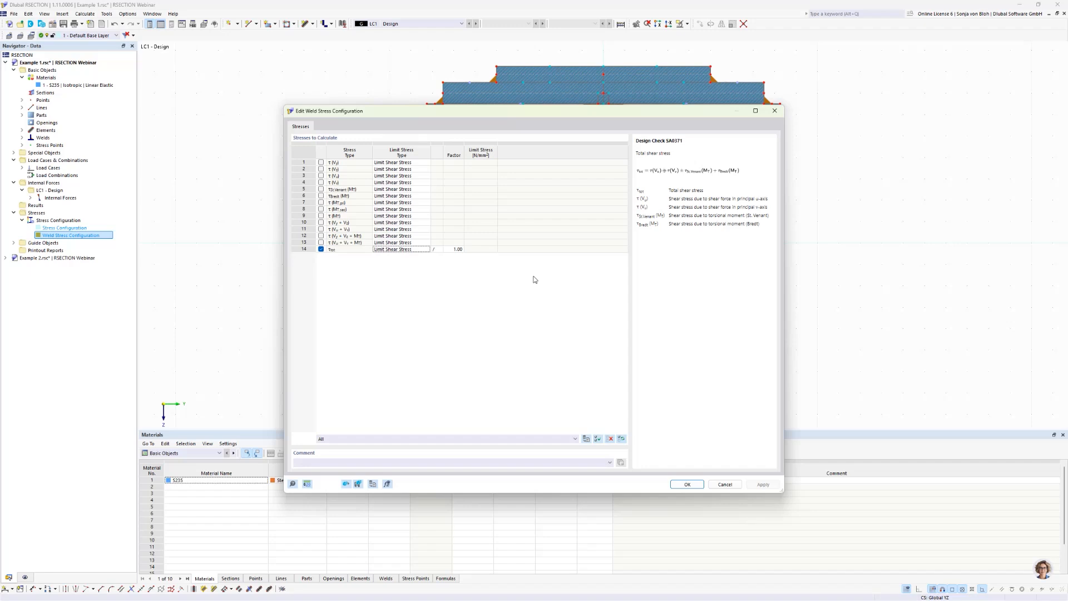
{"action": "left_click", "coordinate": [686, 484]}
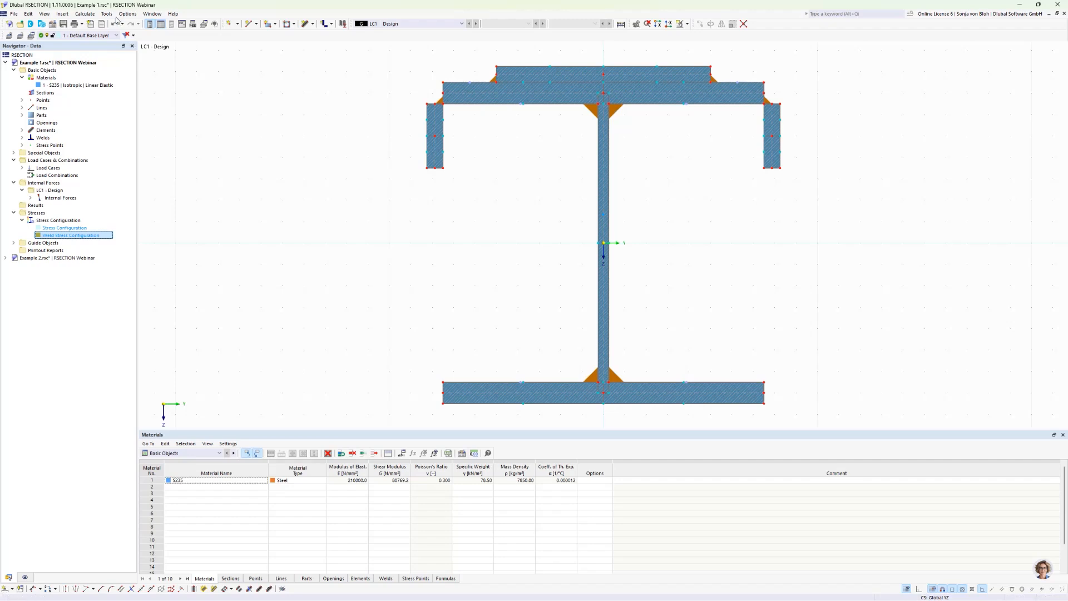
Run the calculation and display the total weld shear stresses τtot on the section as isobands.
{"action": "left_click", "coordinate": [94, 14]}
{"action": "left_click", "coordinate": [98, 23]}
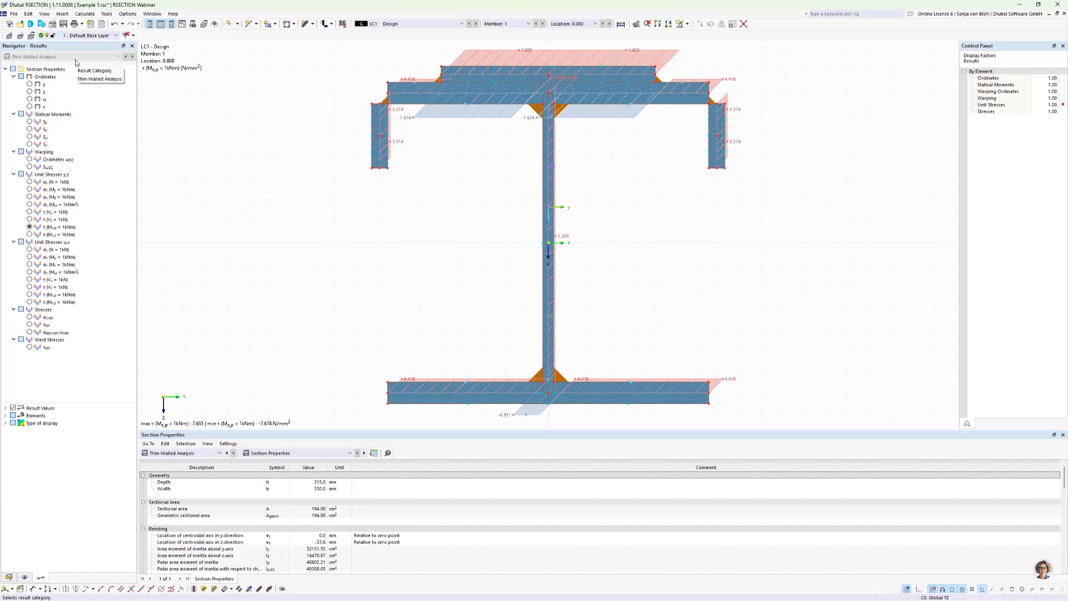
{"action": "left_click", "coordinate": [29, 347]}
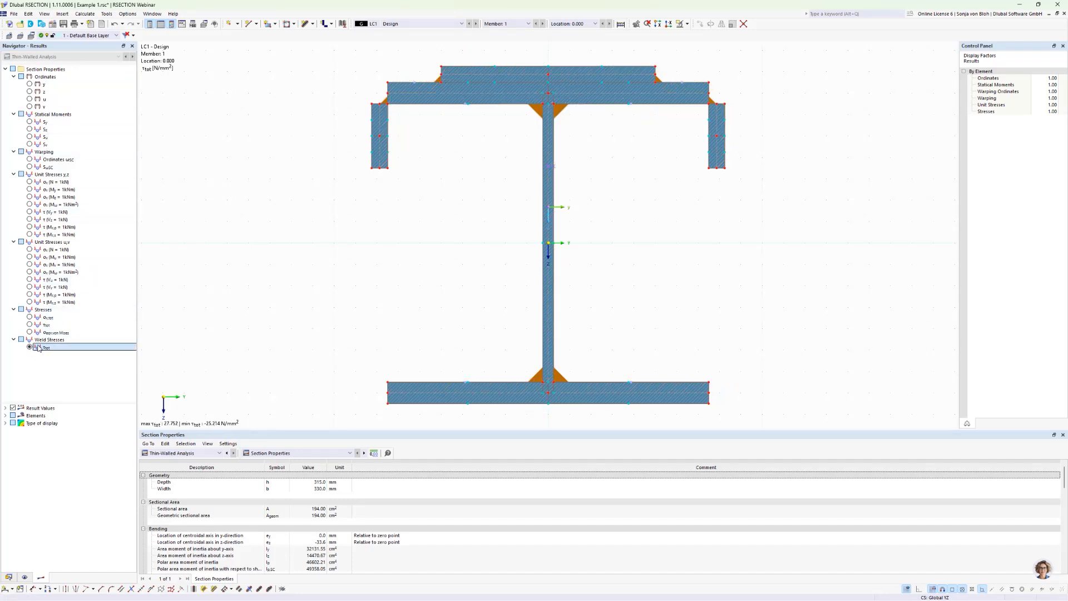
{"action": "left_click", "coordinate": [5, 424]}
{"action": "left_click", "coordinate": [21, 431]}
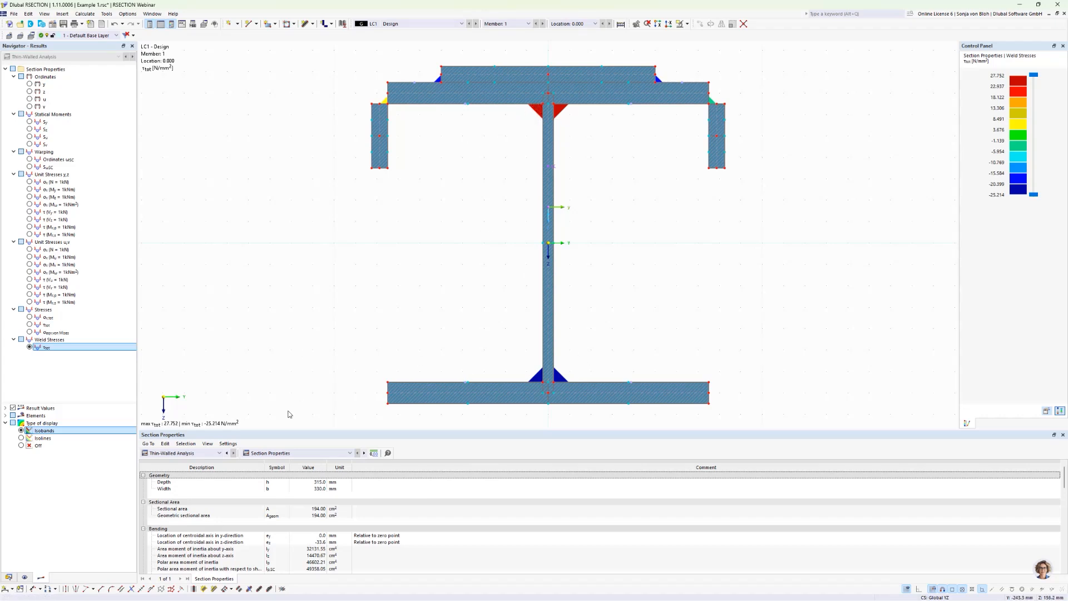
Show the weld stresses results table and examine weld 1's existing stress, limit stress and stress ratio.
{"action": "left_click", "coordinate": [277, 454]}
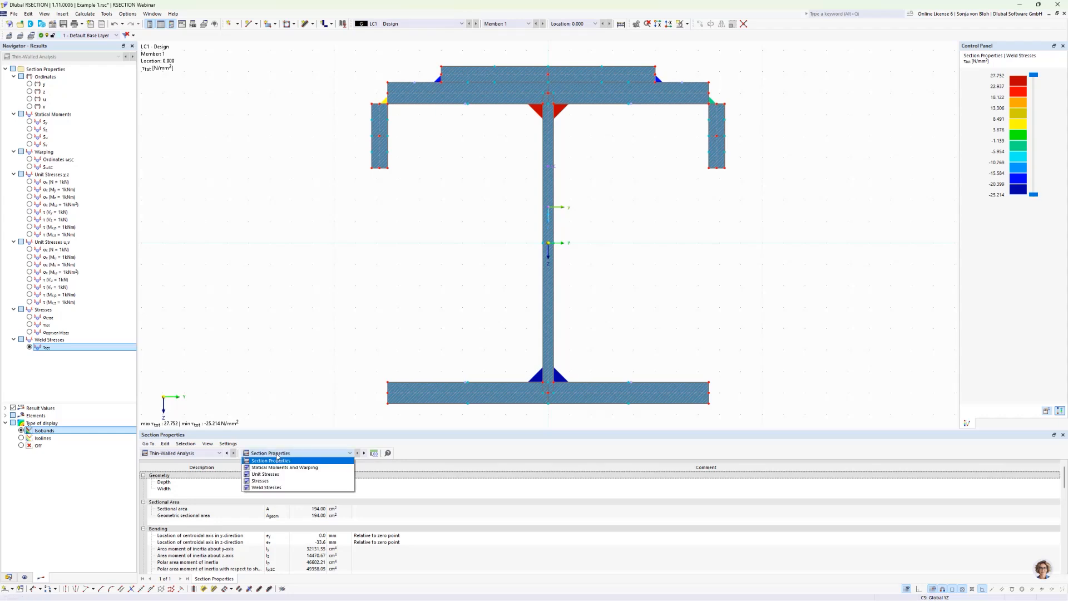
{"action": "left_click", "coordinate": [275, 487]}
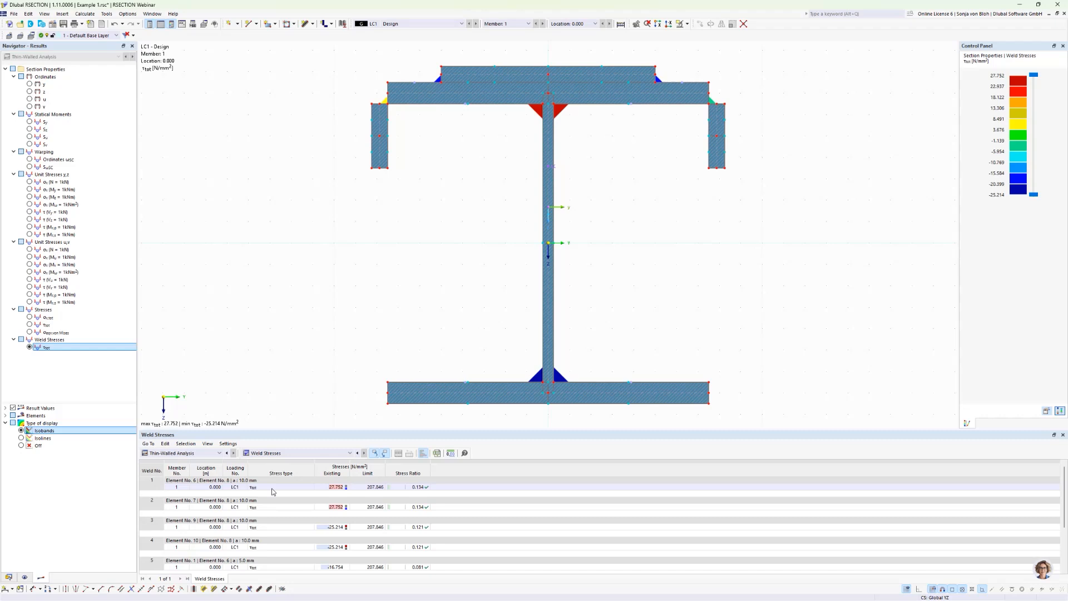
{"action": "left_click", "coordinate": [343, 488]}
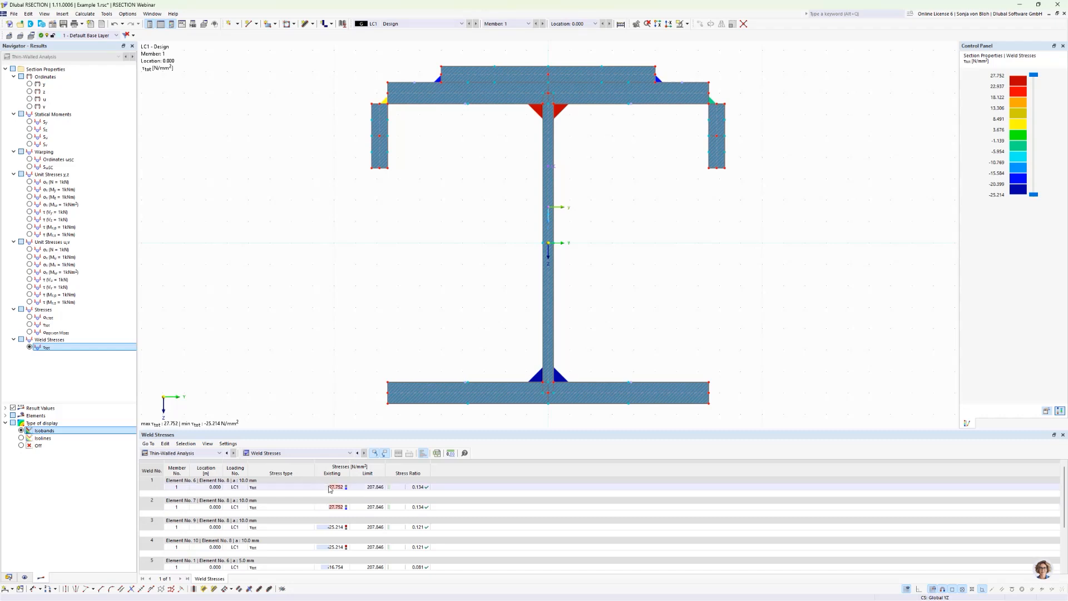
{"action": "left_click", "coordinate": [377, 489]}
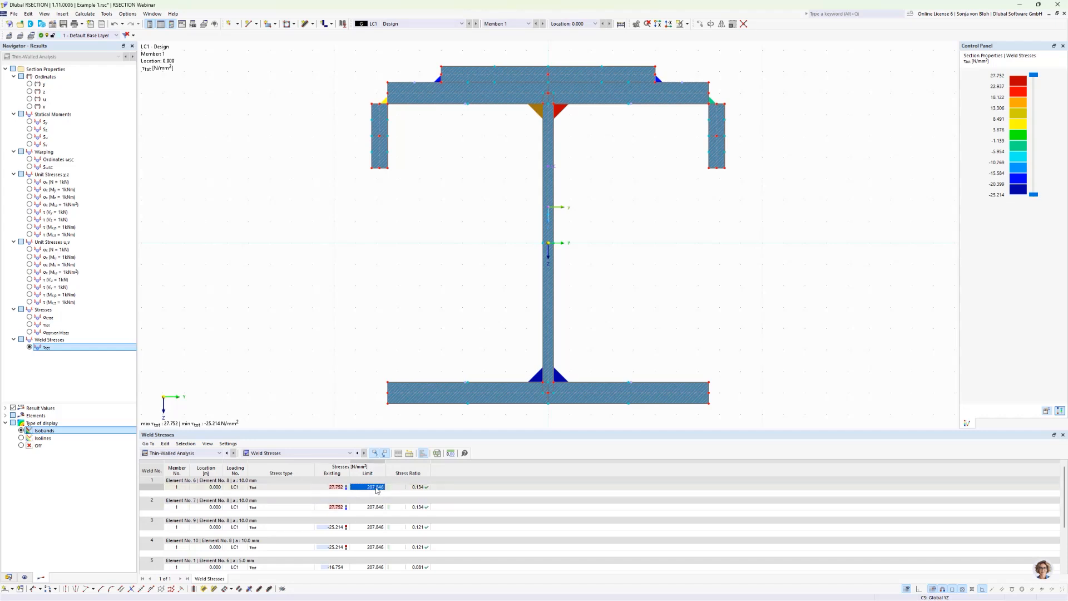
{"action": "left_click", "coordinate": [420, 488]}
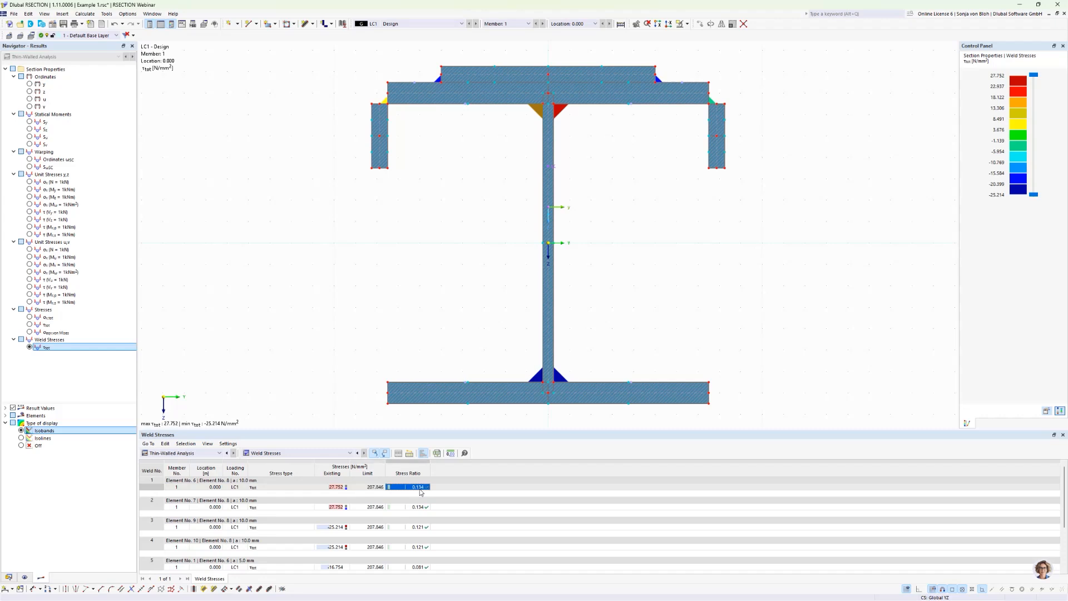